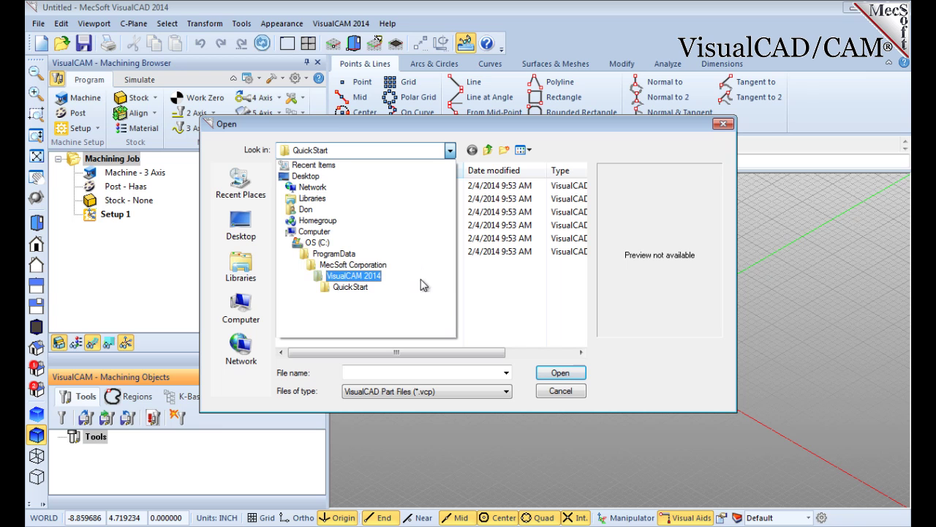
- Open the part file Gasket.vcp from the QuickStart folder
click(467, 127)
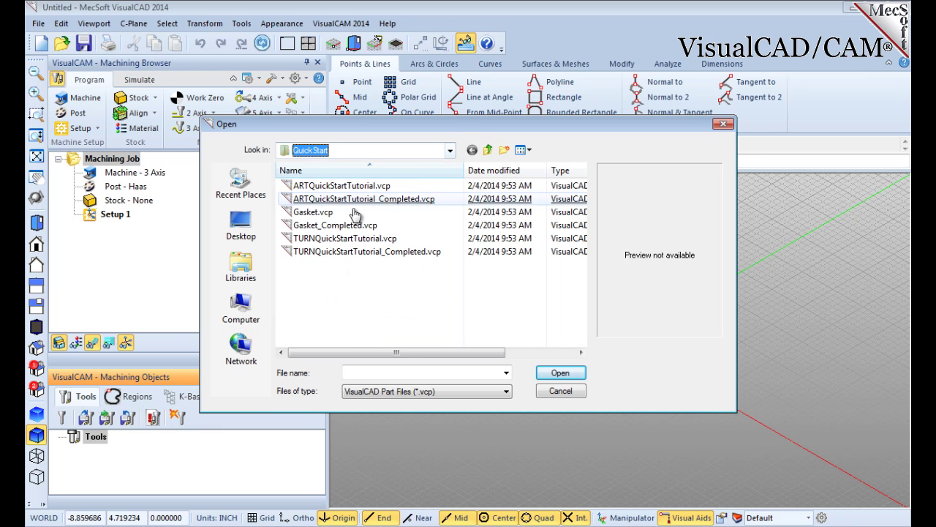
click(322, 214)
double_click(322, 214)
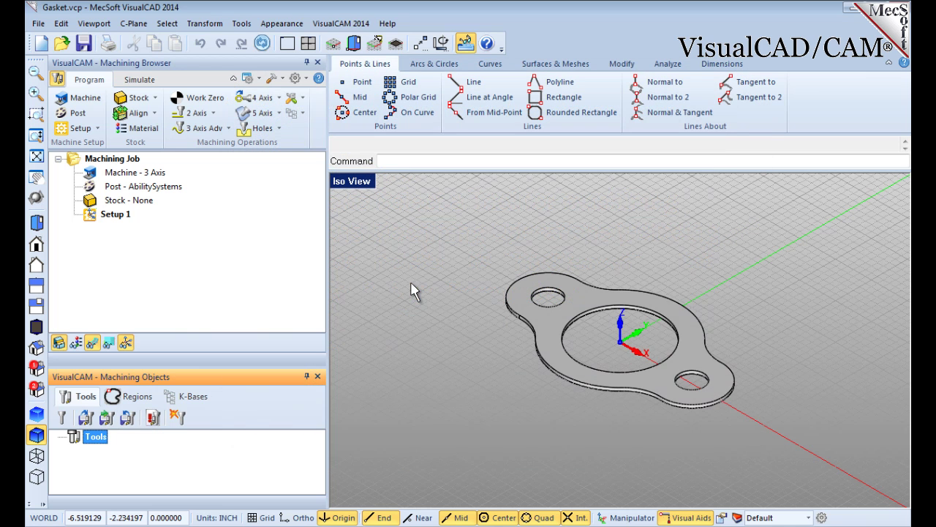
- Define the machine tool as a 3 Axis machine
click(94, 105)
drag(126, 15, 347, 53)
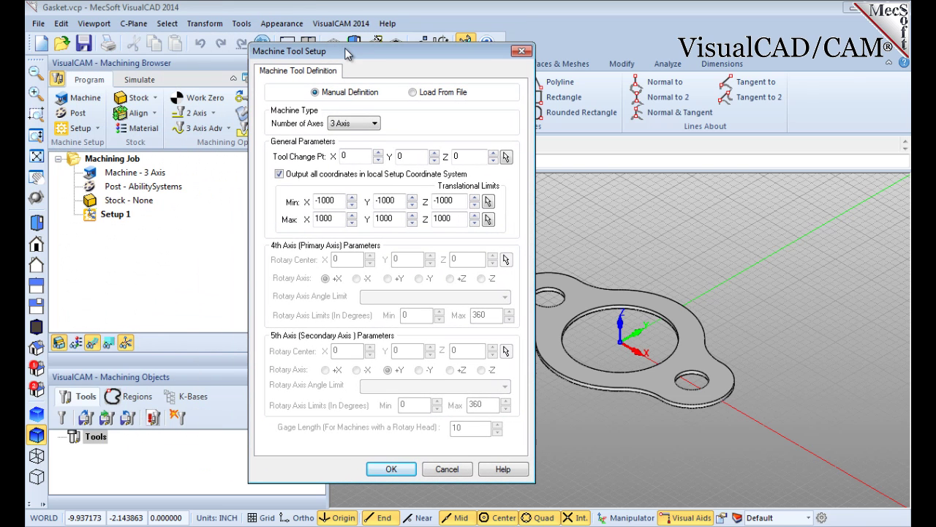
click(375, 128)
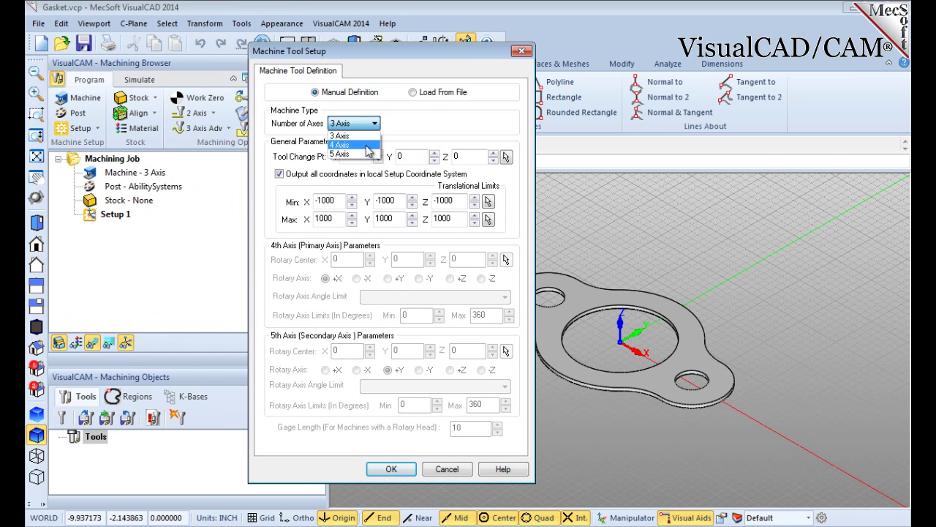
click(370, 142)
click(390, 469)
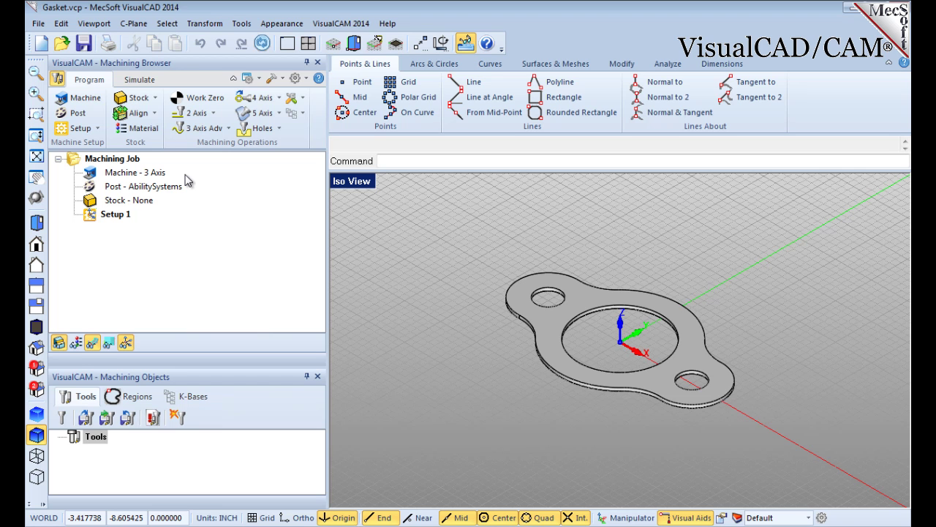
- Set the current post-processor to Haas, keeping .nc as the posted file extension
click(79, 114)
drag(110, 15, 333, 71)
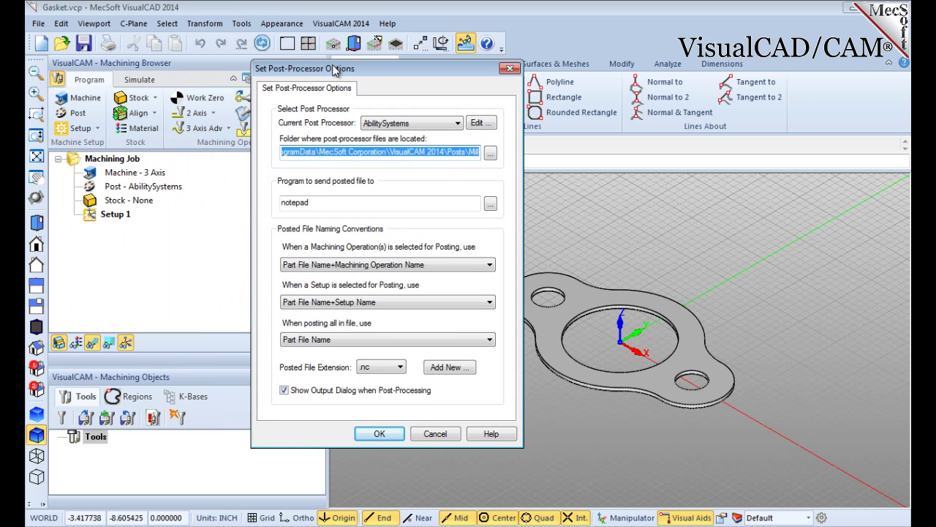
click(458, 123)
scroll(457, 190, down, 6)
drag(458, 198, 464, 253)
click(380, 276)
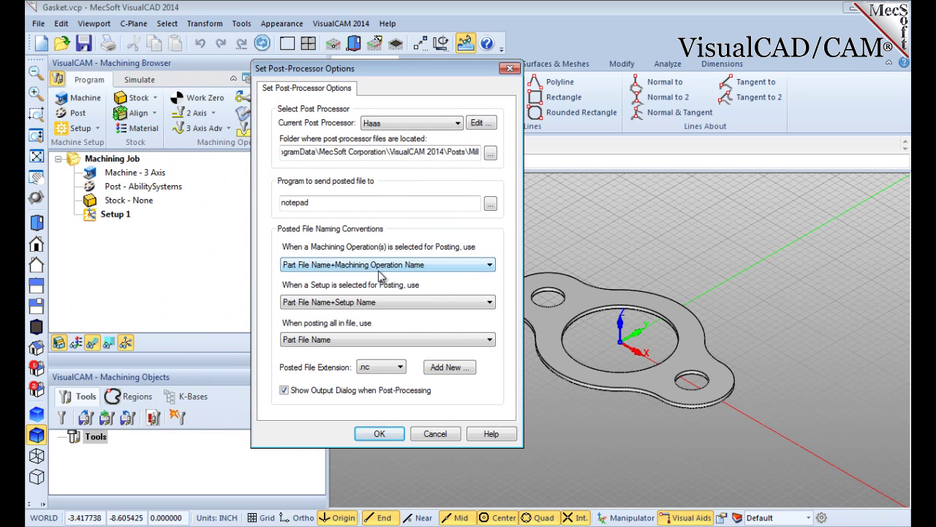
click(400, 367)
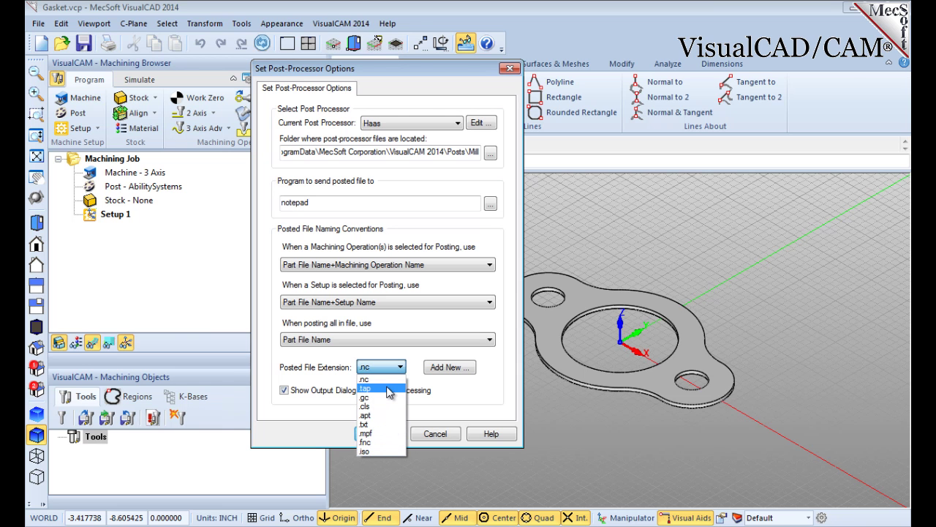
key(Escape)
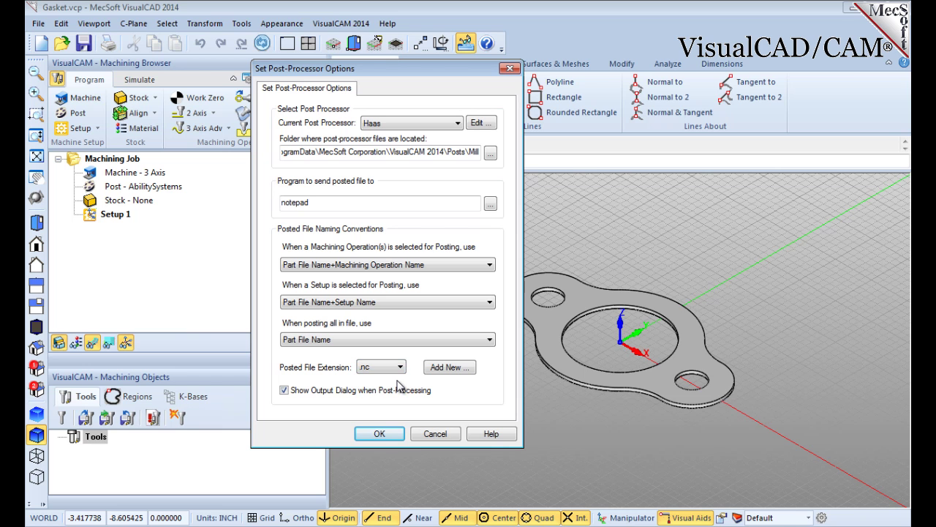
click(382, 435)
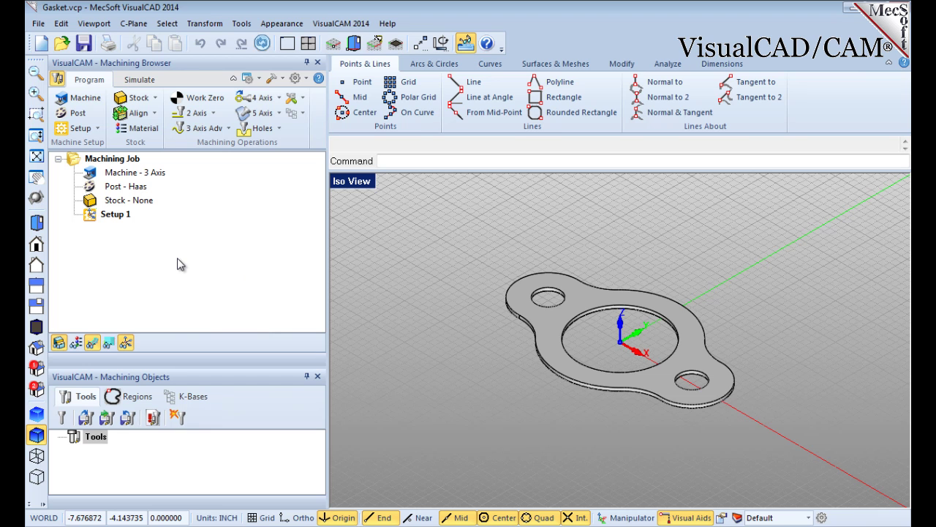
- Create a box stock with length 10.0 and width 6.0 from its lower south-west corner, and toggle its display off and on
click(138, 97)
click(174, 117)
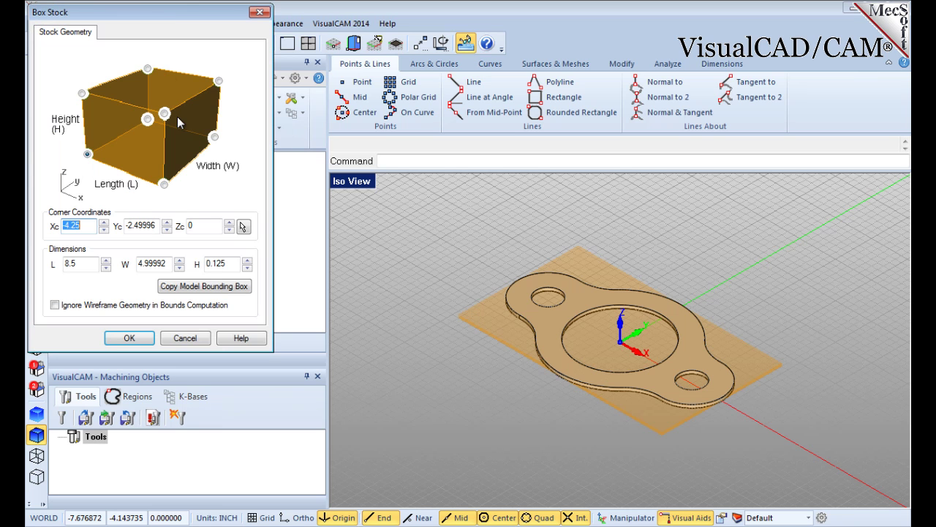
drag(167, 14, 394, 111)
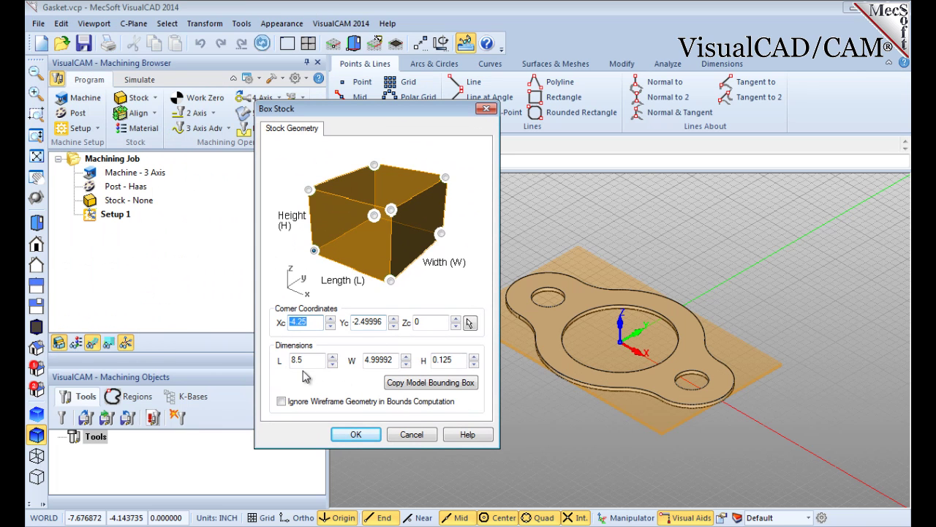
drag(313, 360, 266, 360)
text(10.0)
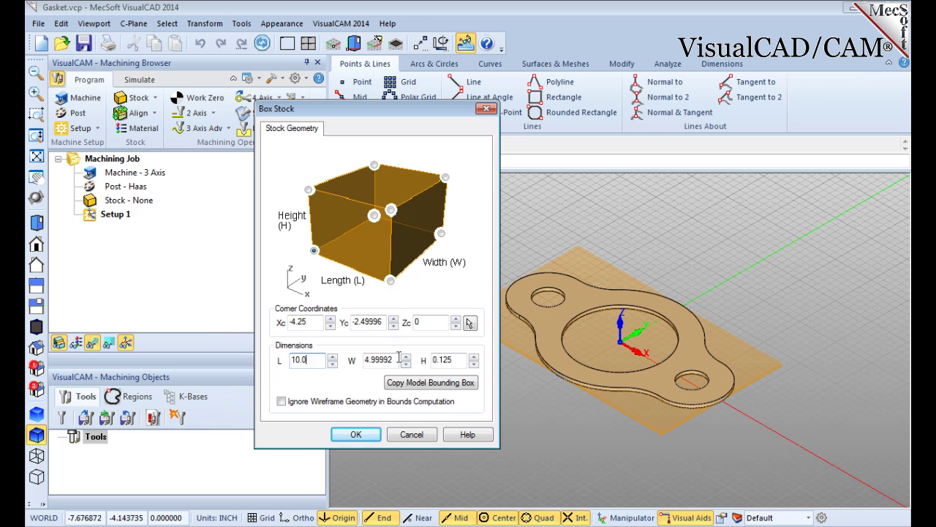
drag(398, 360, 364, 359)
text(6.0)
click(463, 359)
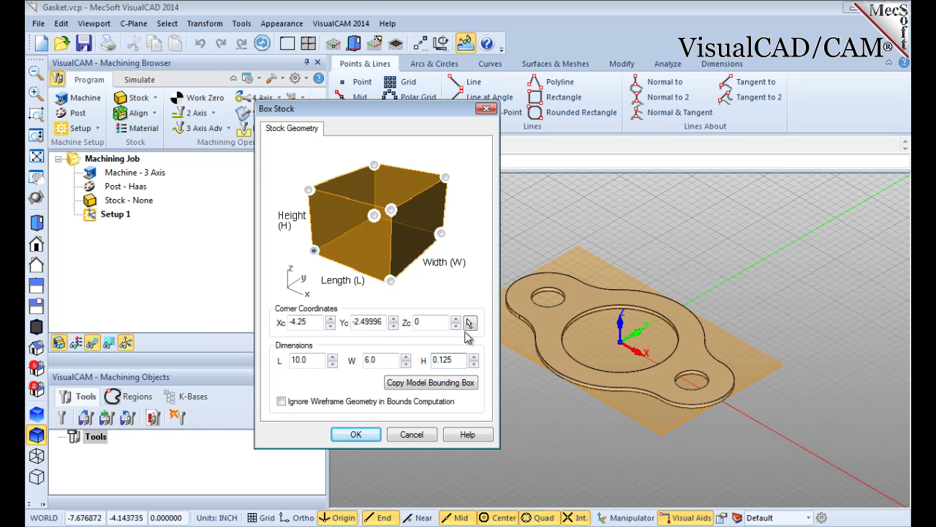
click(314, 251)
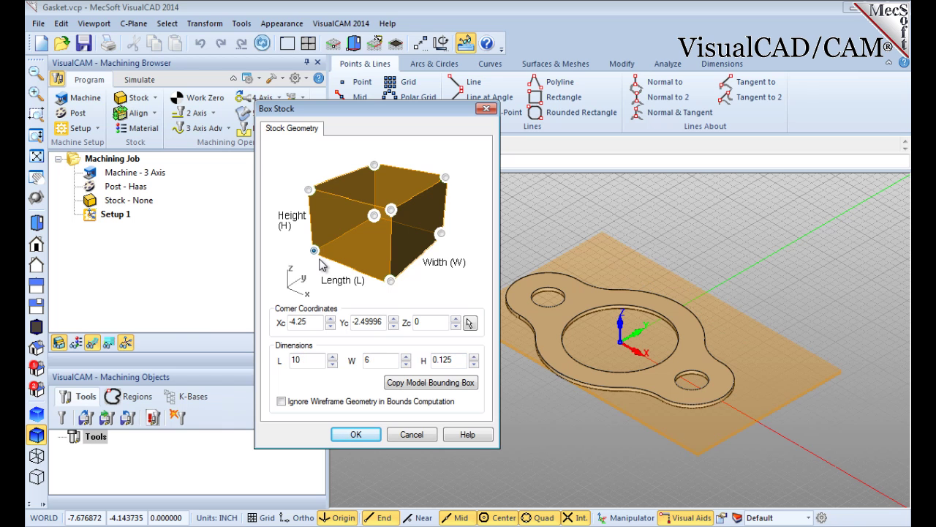
click(354, 434)
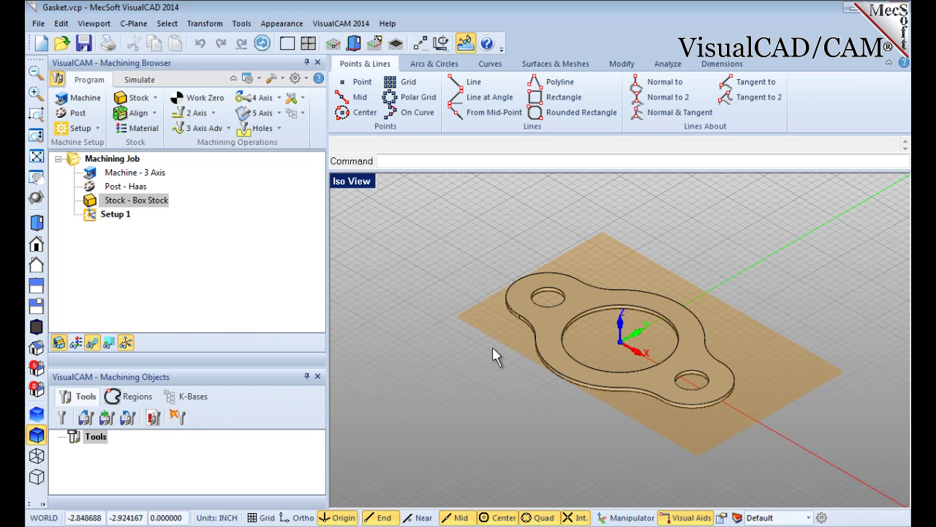
click(59, 343)
click(59, 343)
- Align the box stock about the gasket with Top Z alignment and Center XY alignment
click(155, 114)
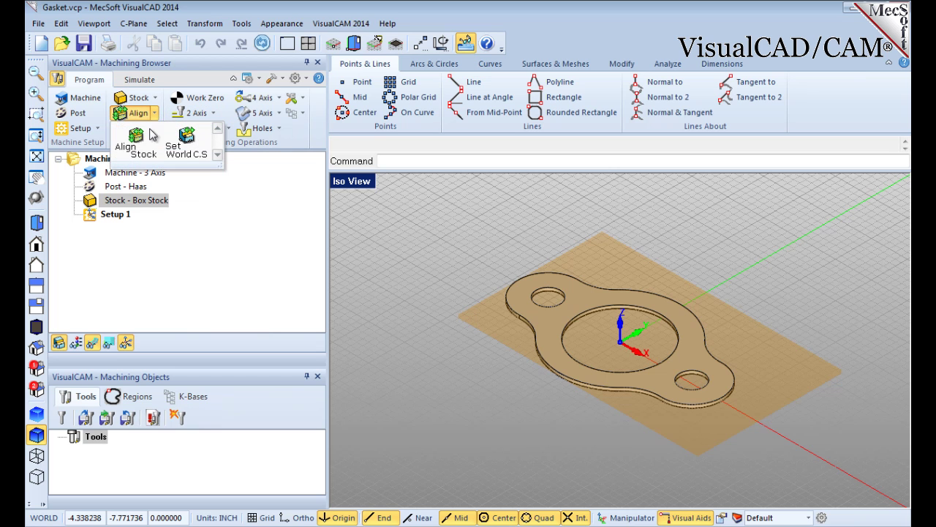
click(146, 164)
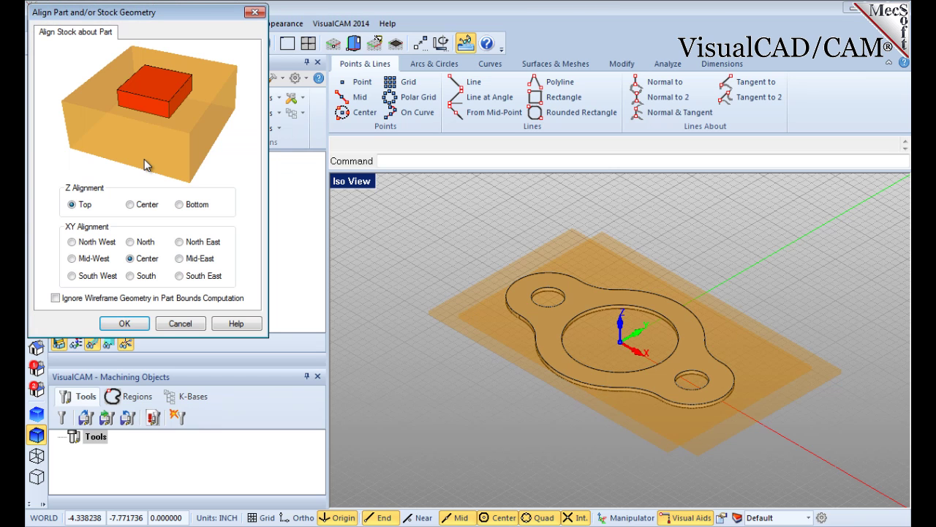
drag(174, 9, 395, 100)
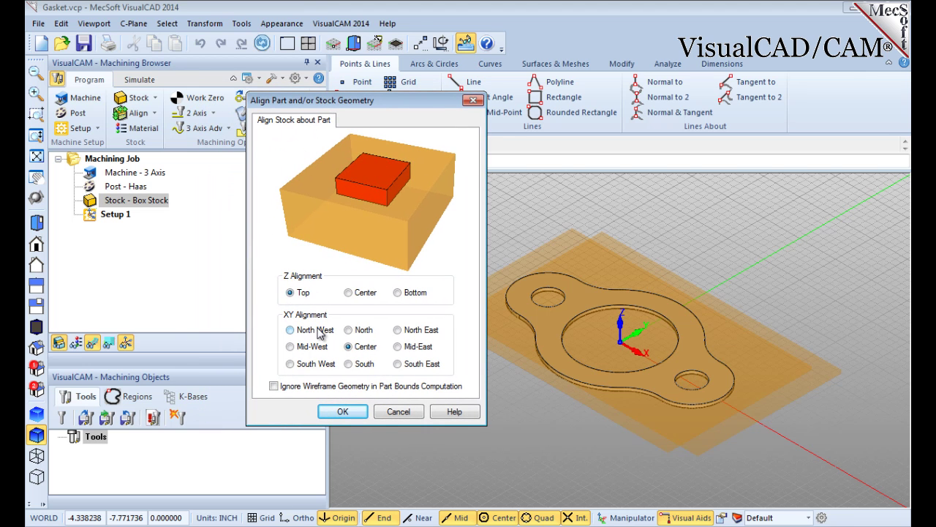
click(342, 412)
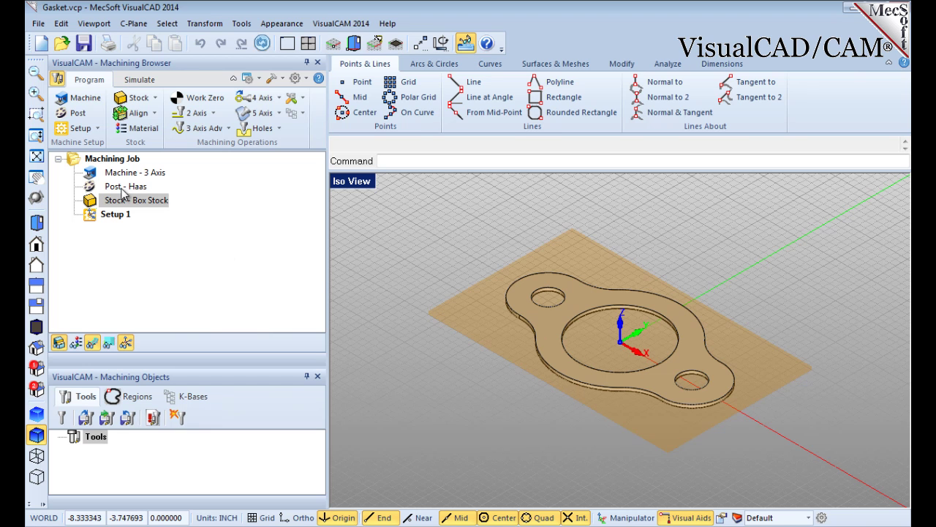
- Assign WOOD from FeedsSpeedsDataINCH.xml as the stock material and turn on the material texture display
click(155, 130)
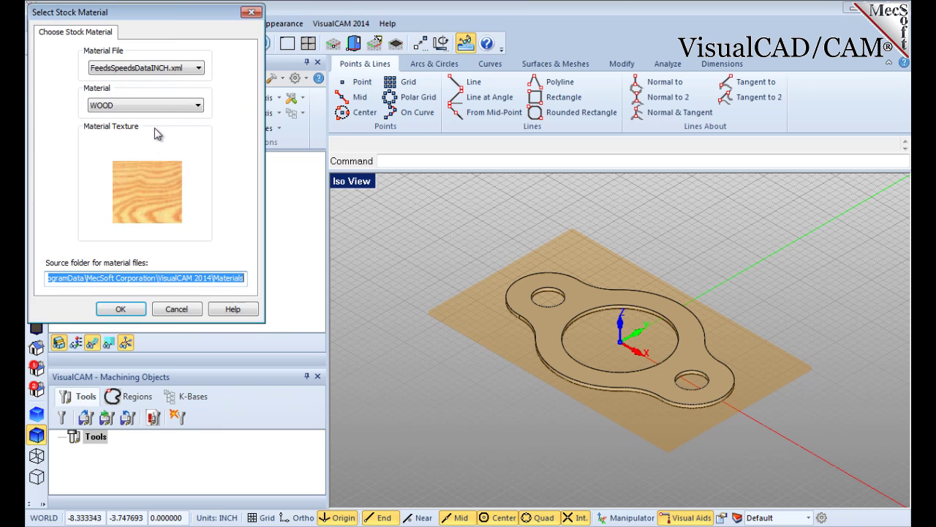
drag(169, 11, 402, 119)
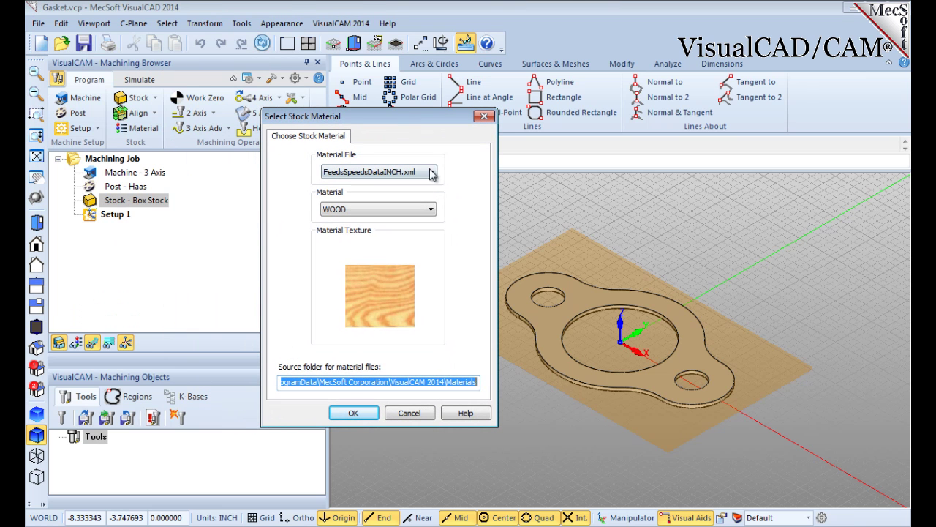
click(431, 210)
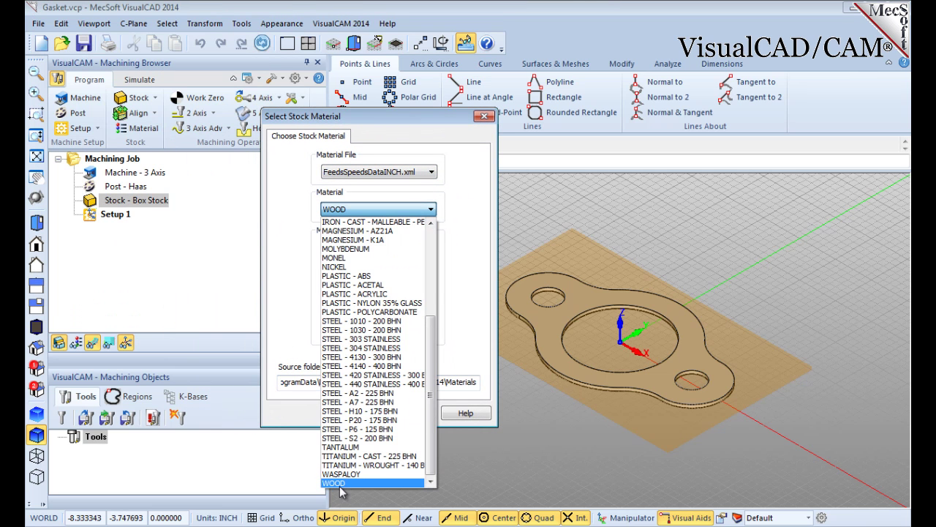
click(343, 483)
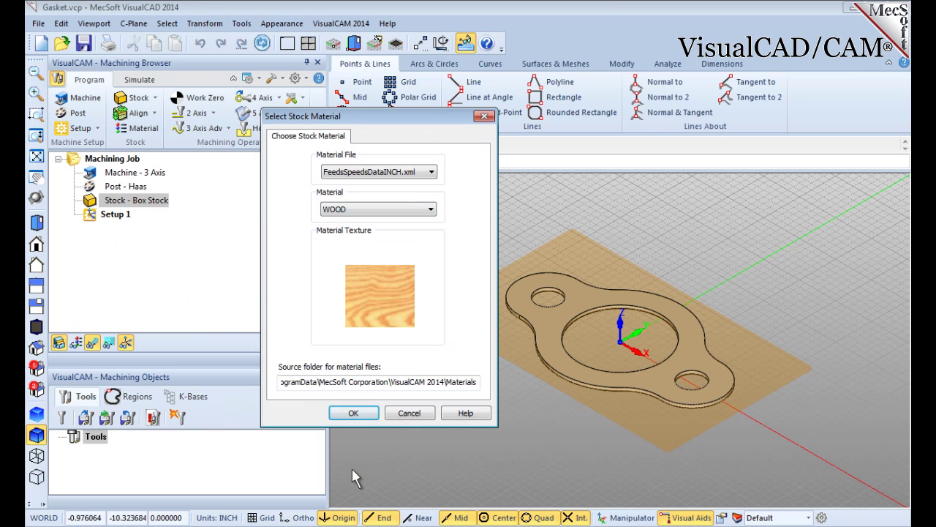
click(356, 414)
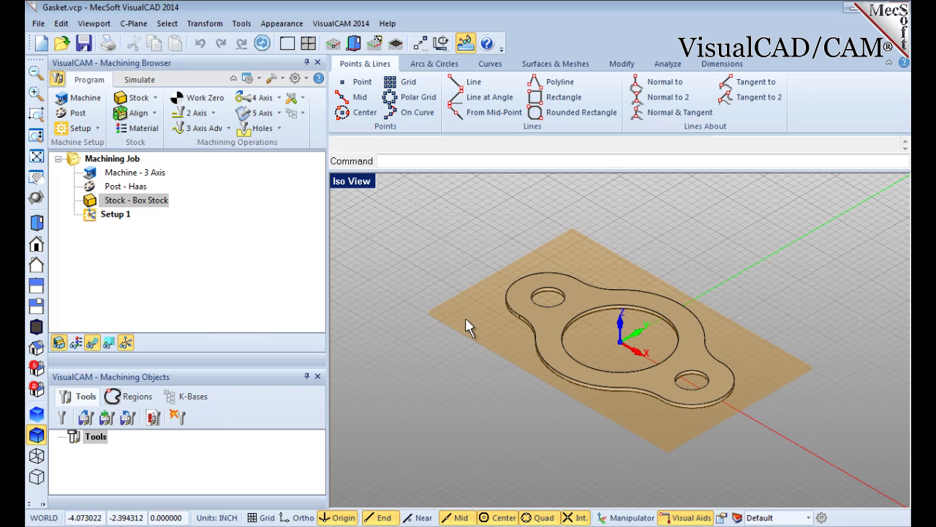
click(76, 344)
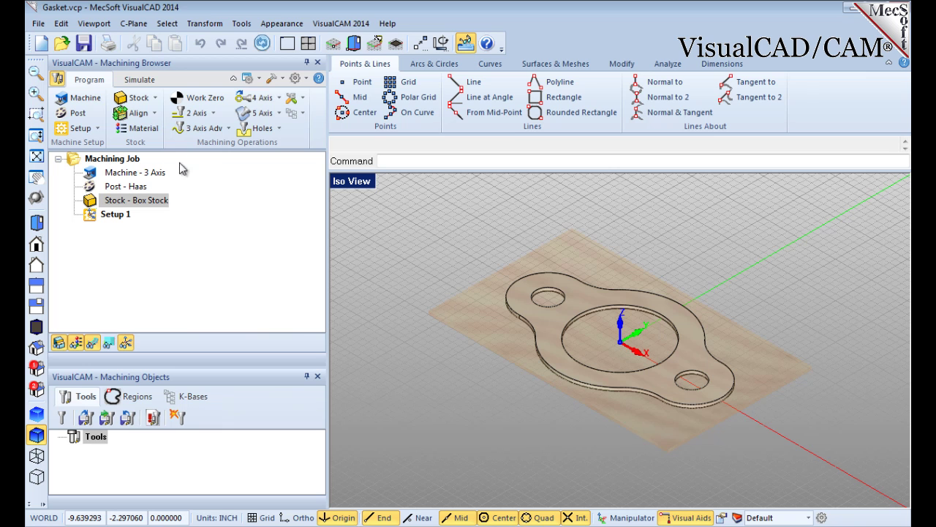
- Set the world coordinate system origin to the stock box at Highest Z, South West, and fit the model in the view
click(155, 113)
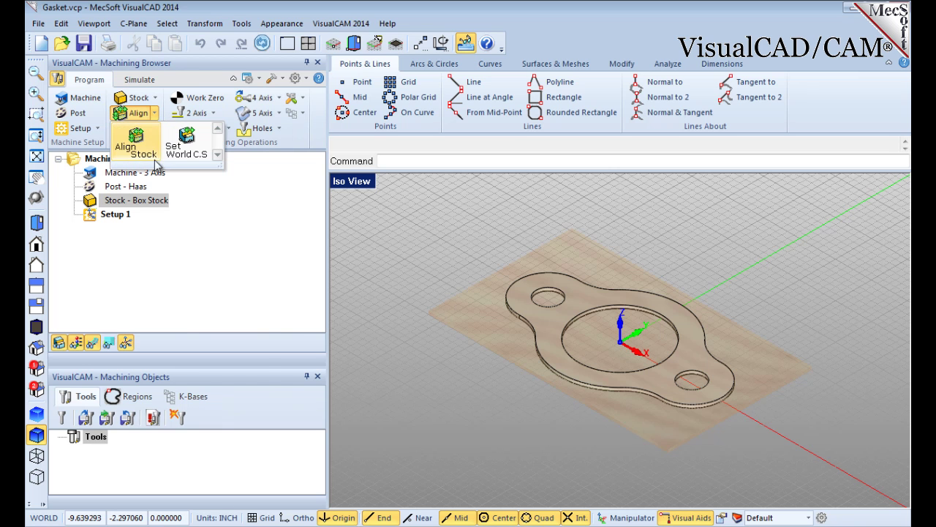
click(188, 149)
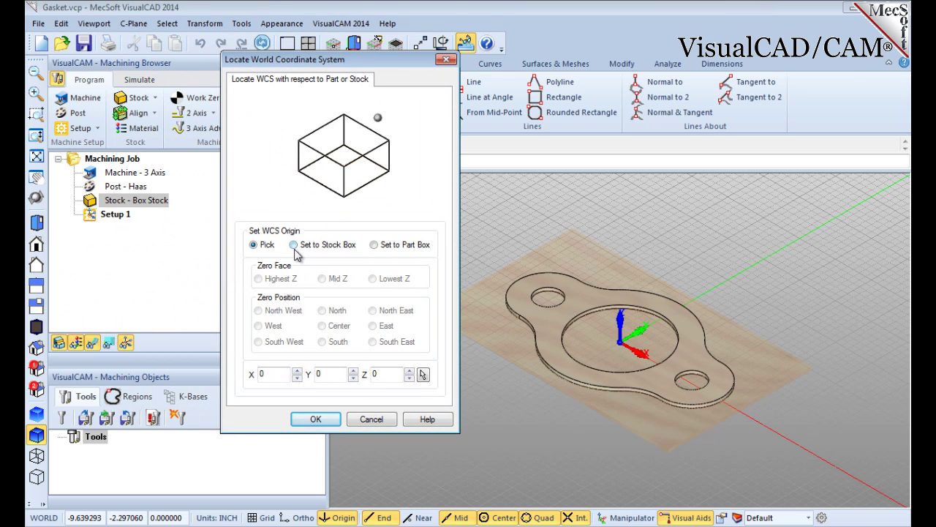
click(294, 245)
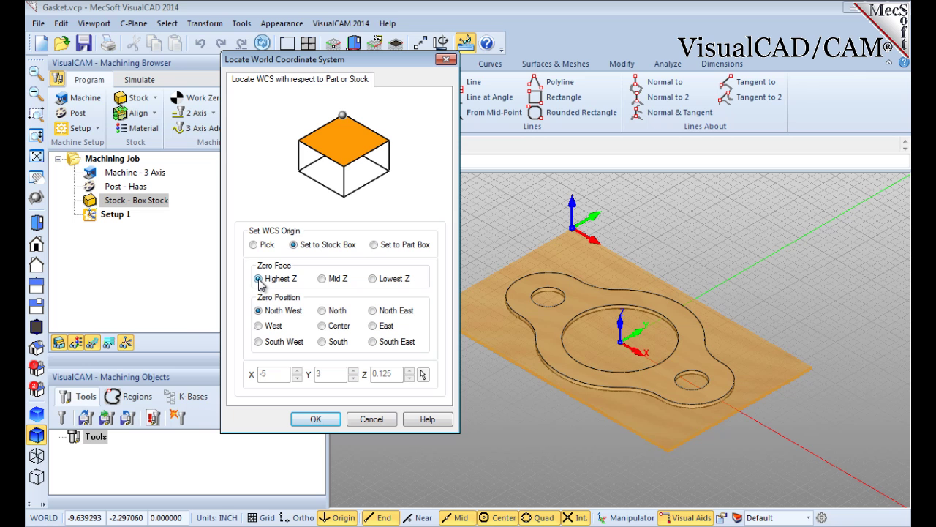
click(259, 342)
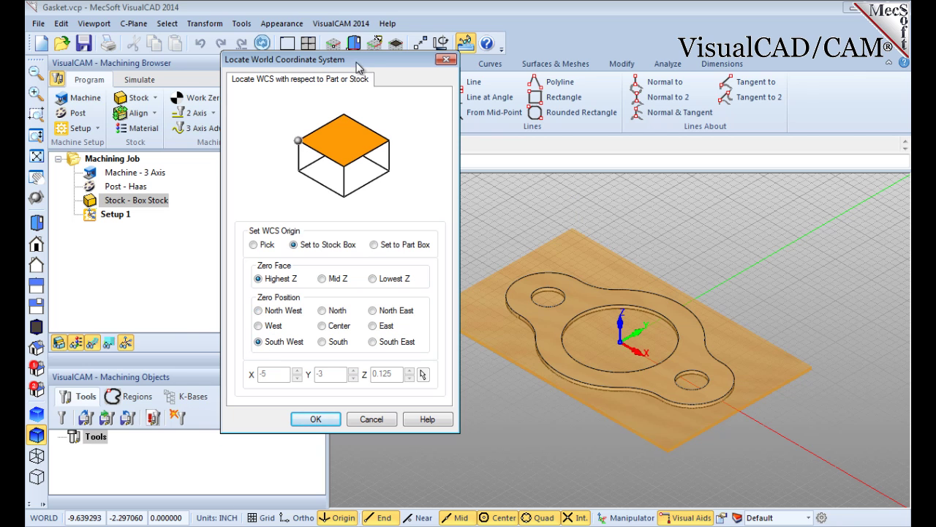
drag(355, 60, 268, 85)
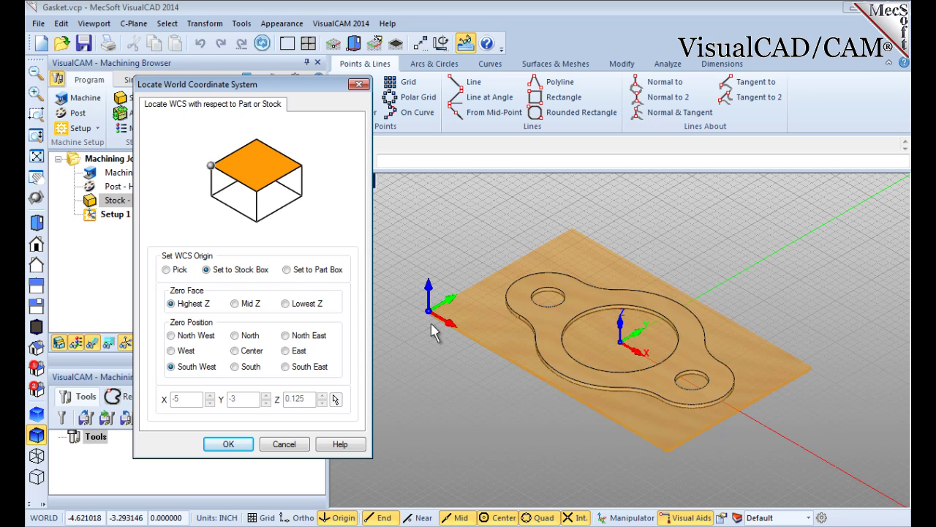
click(240, 449)
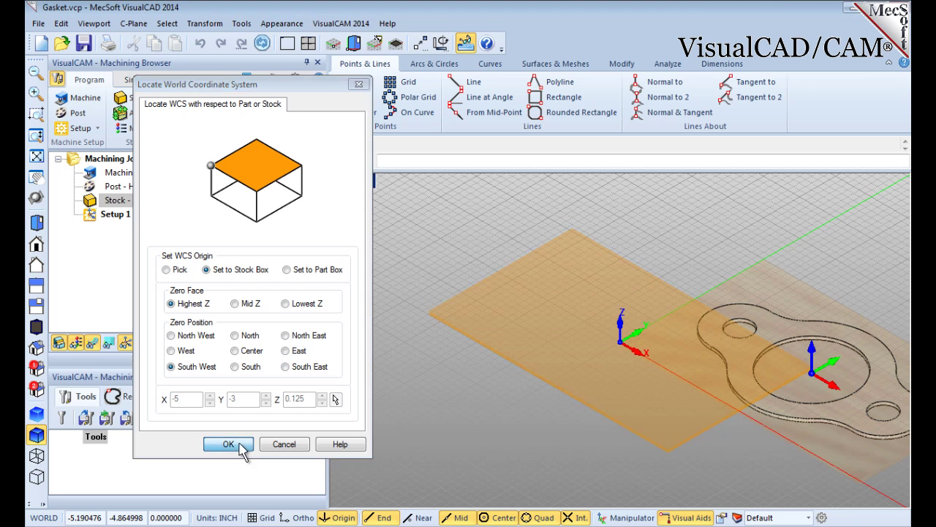
click(36, 156)
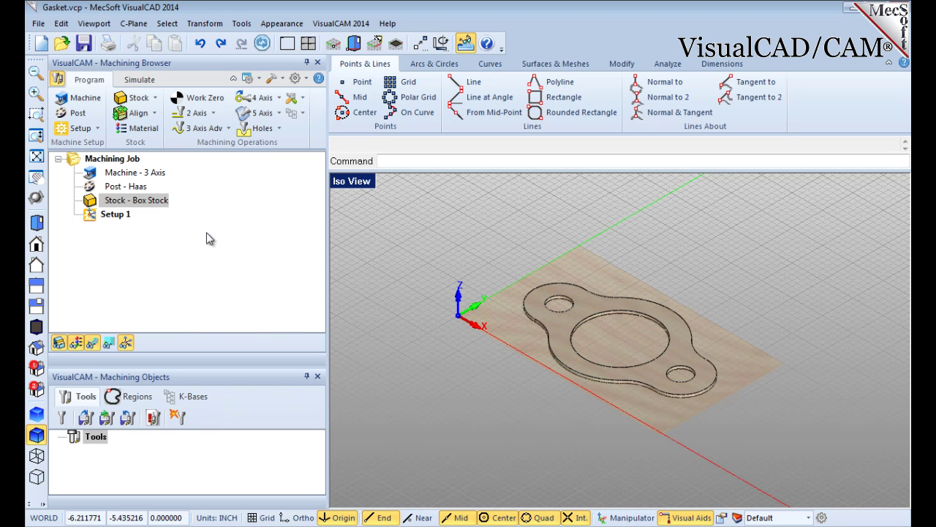
- Create a work zero set to the stock box at Highest Z, South West
click(222, 104)
drag(192, 14, 447, 56)
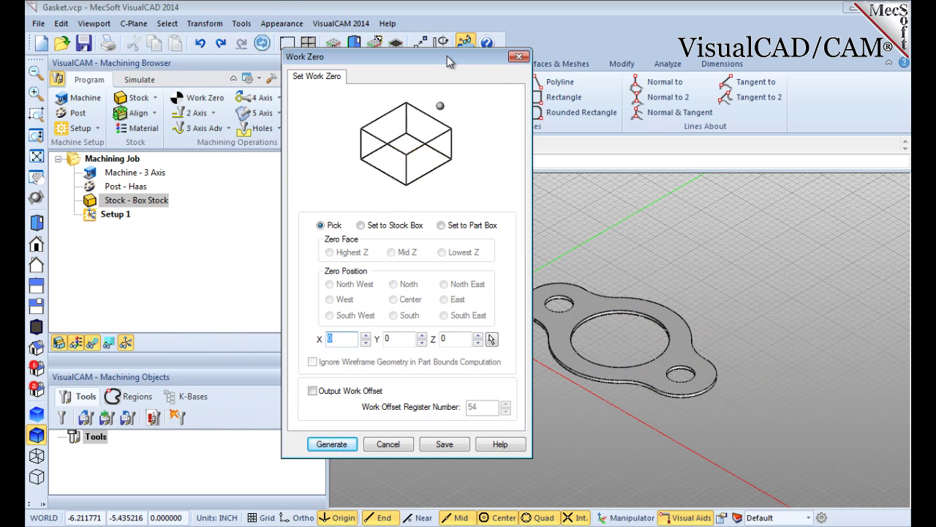
click(361, 225)
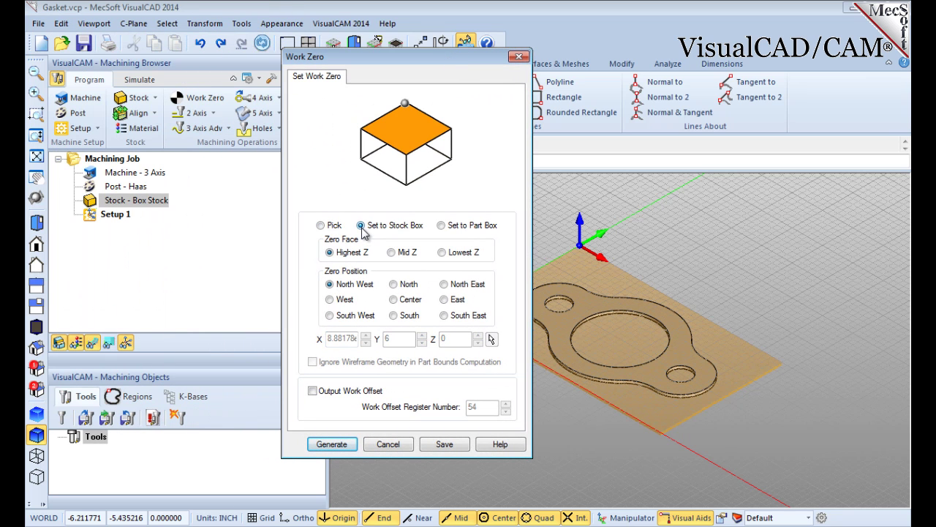
click(329, 315)
drag(428, 67, 329, 67)
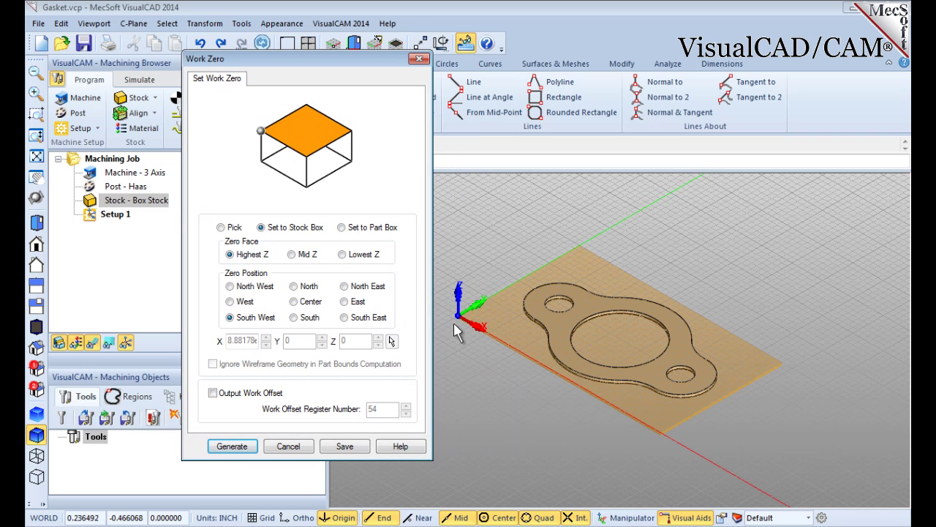
click(233, 445)
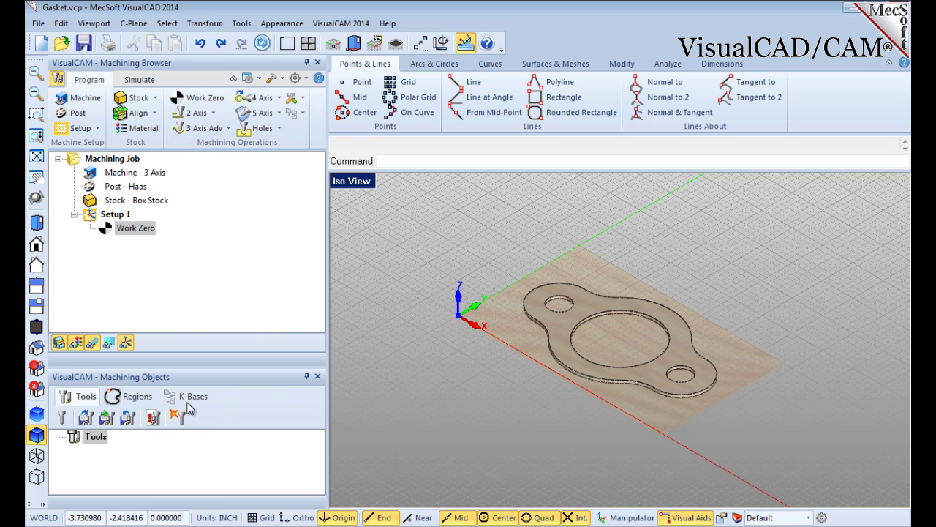
- Define a flat end mill named FlatMill-0.5 with a tool diameter of 0.5 and HSS as its material
click(64, 423)
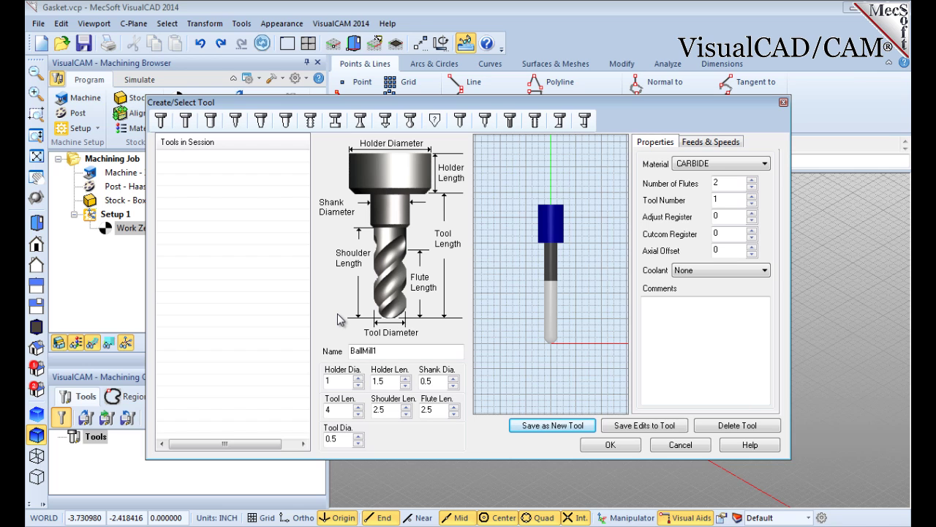
click(188, 123)
click(395, 354)
key(BackSpace)
text(-0.5)
click(349, 439)
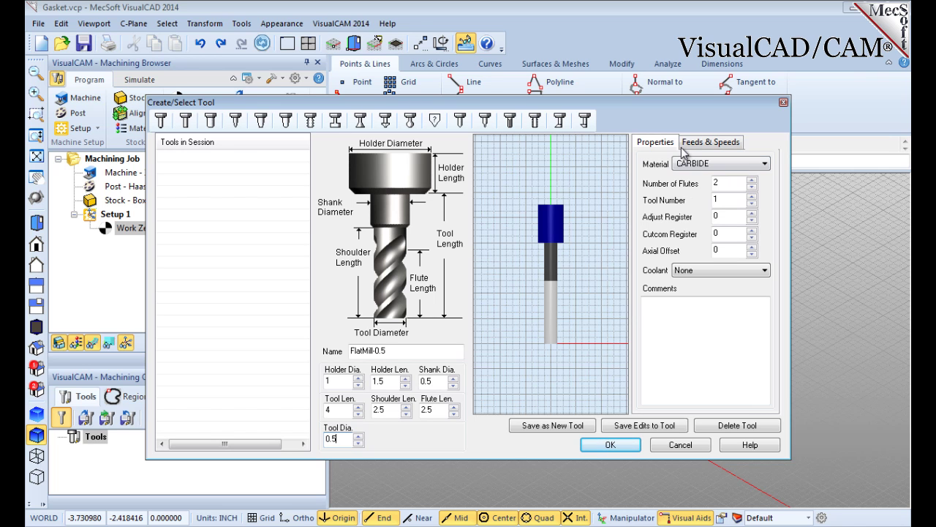
click(700, 166)
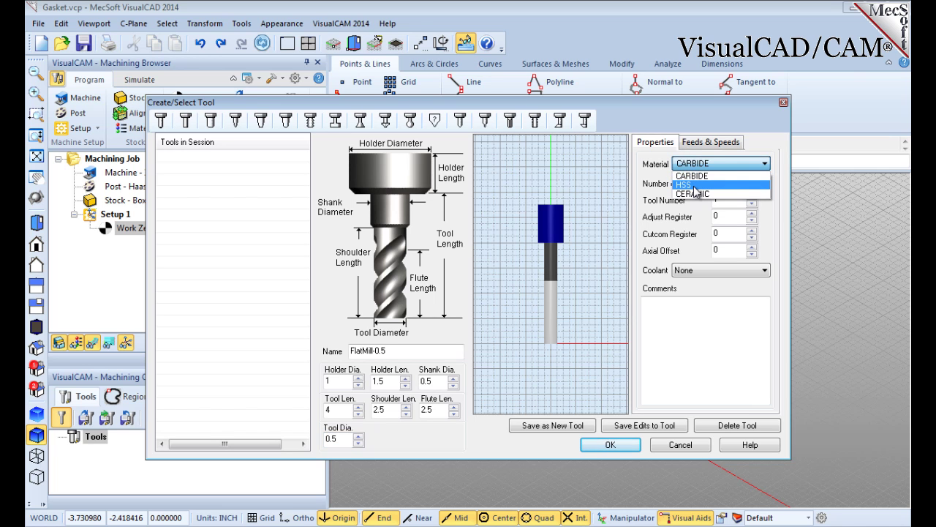
click(695, 190)
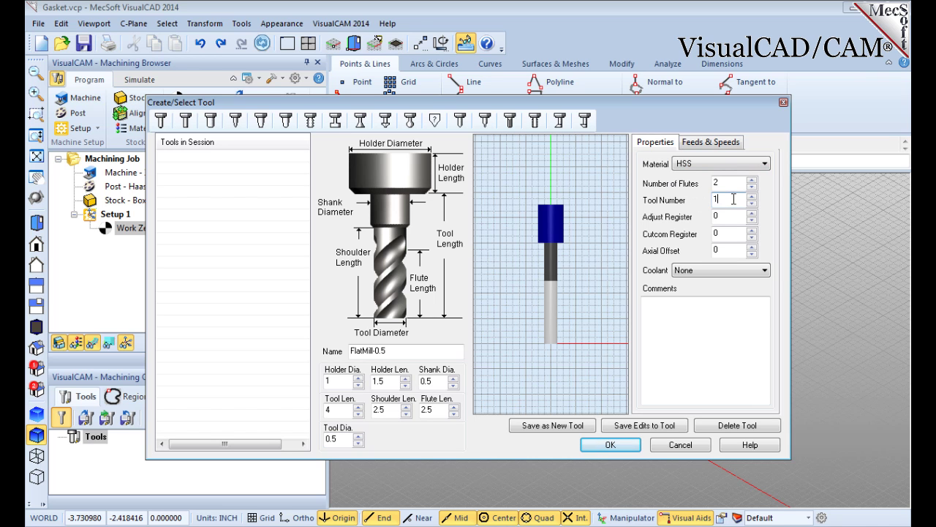
- Load the feeds and speeds for WOOD stock and HSS tool material from file, and save the flat mill as a new tool
click(721, 144)
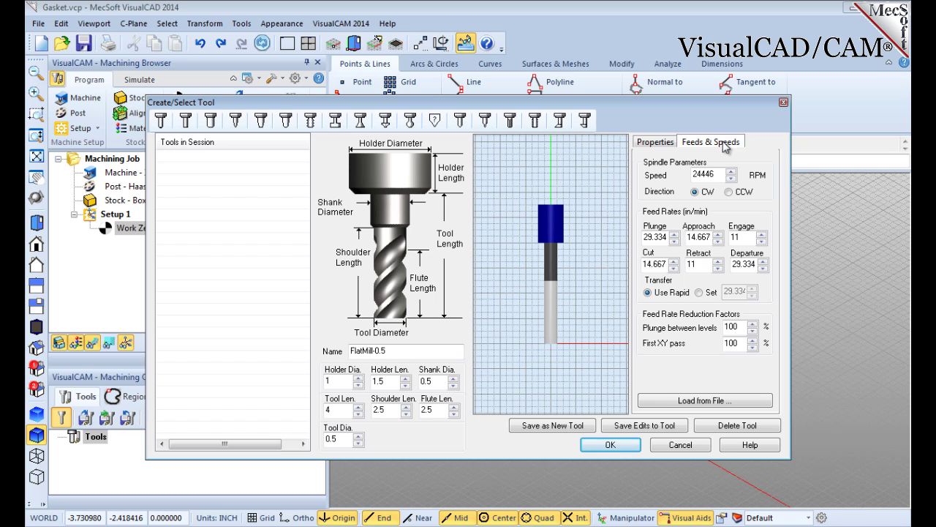
click(706, 401)
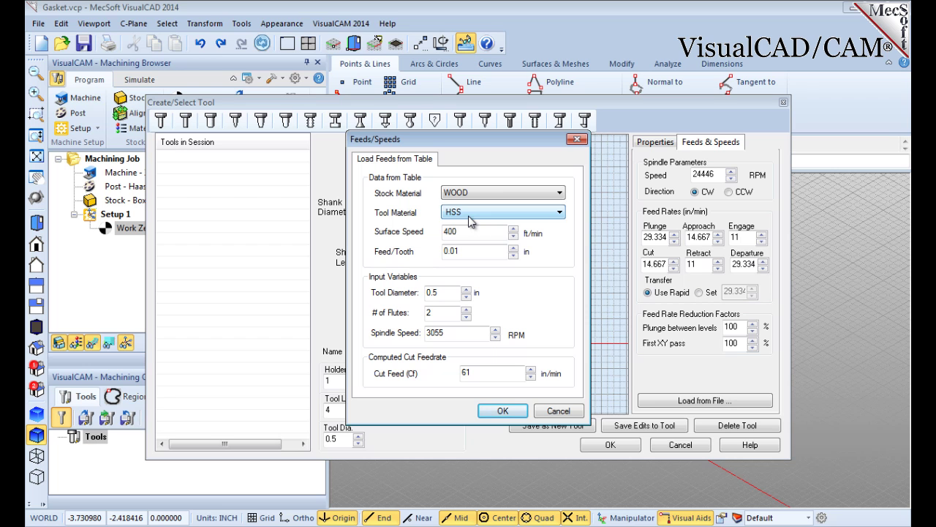
click(507, 413)
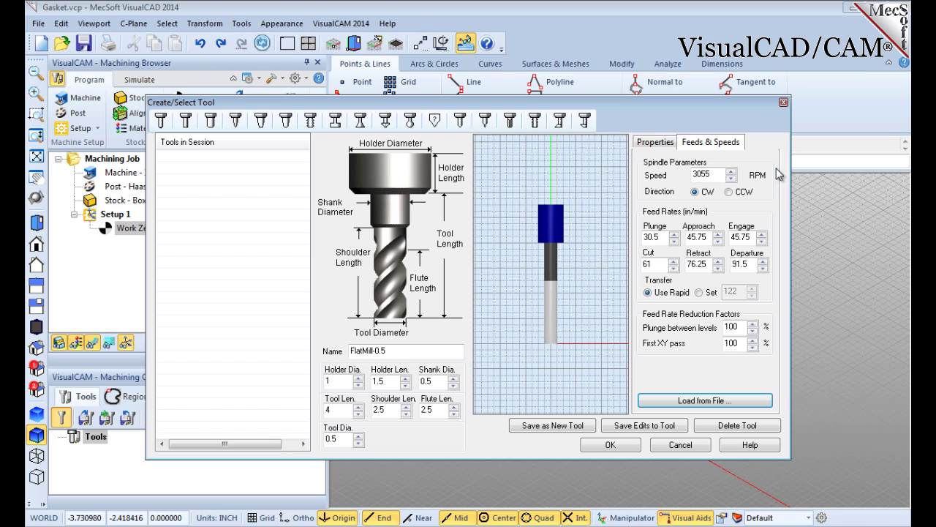
click(549, 425)
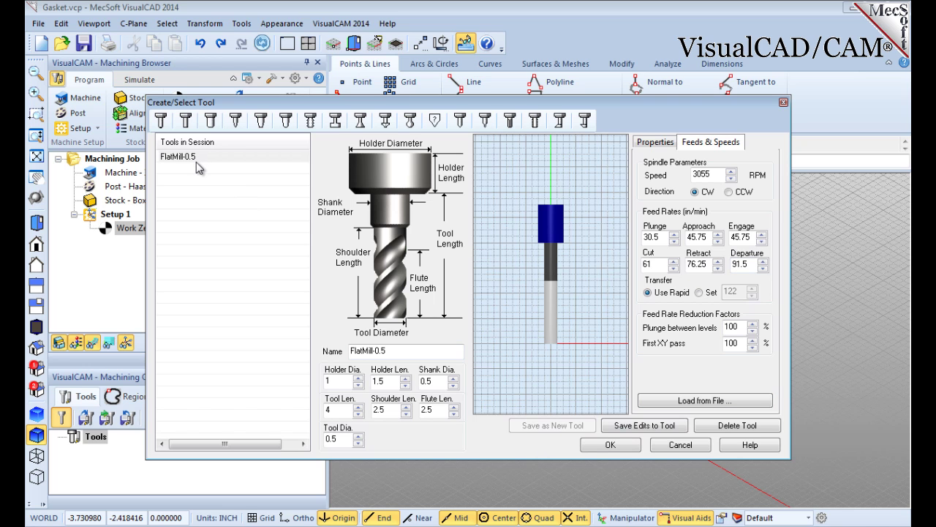
click(611, 445)
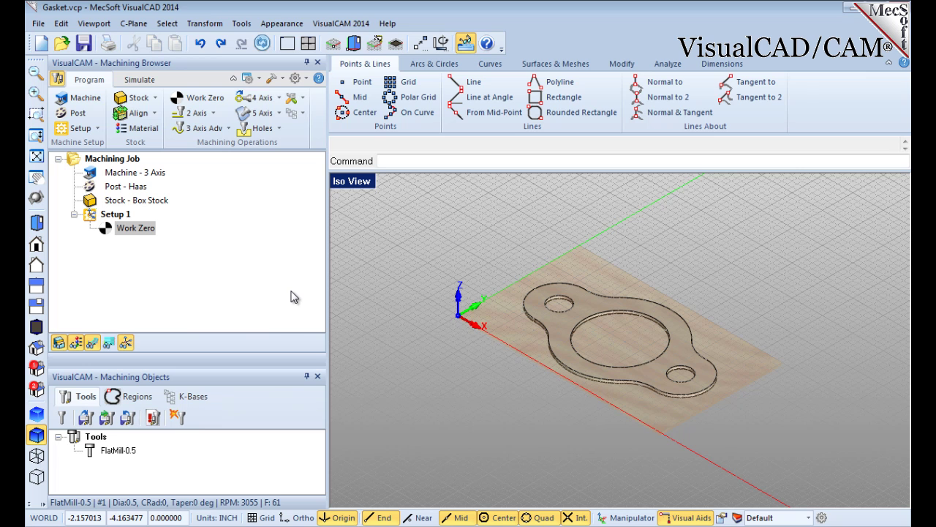
- Start a 2 1/2 Axis Profiling operation with the gasket's central circle and two small hole edges as drive regions, and check each region's highlight
click(214, 114)
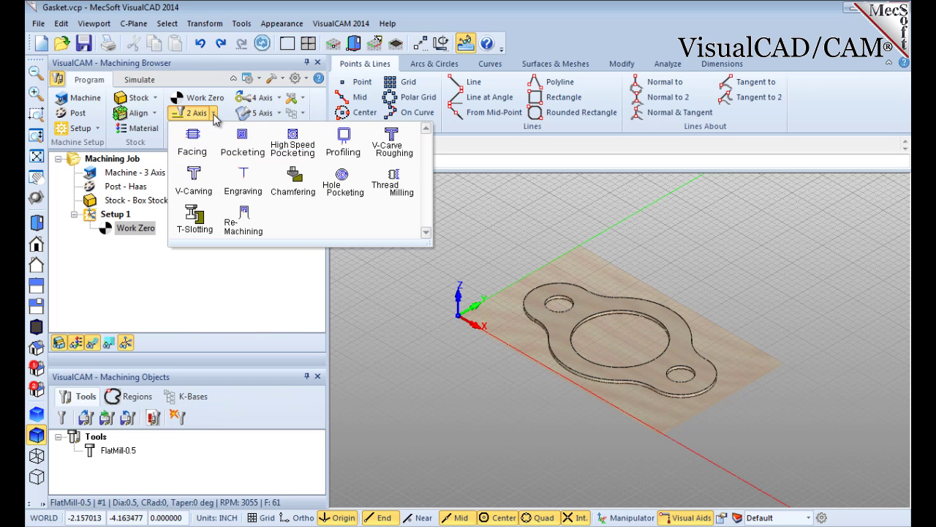
click(364, 155)
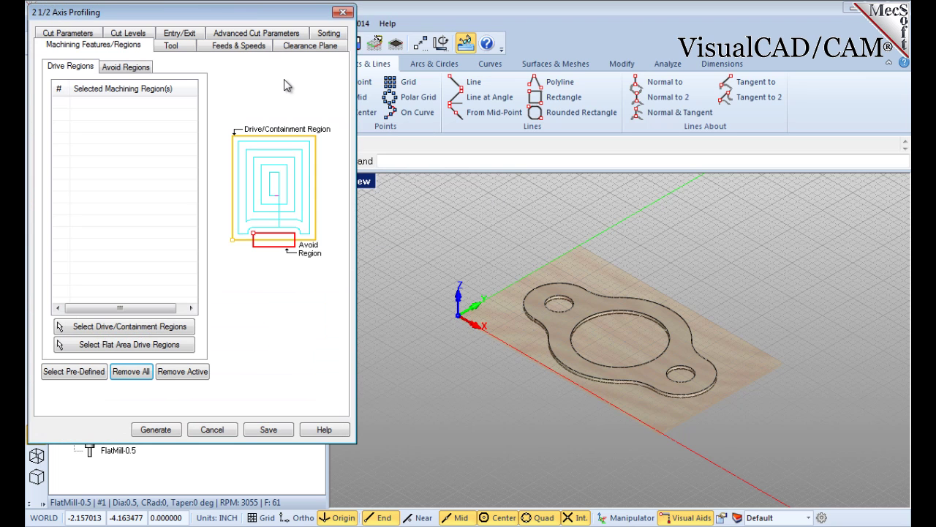
drag(278, 14, 401, 61)
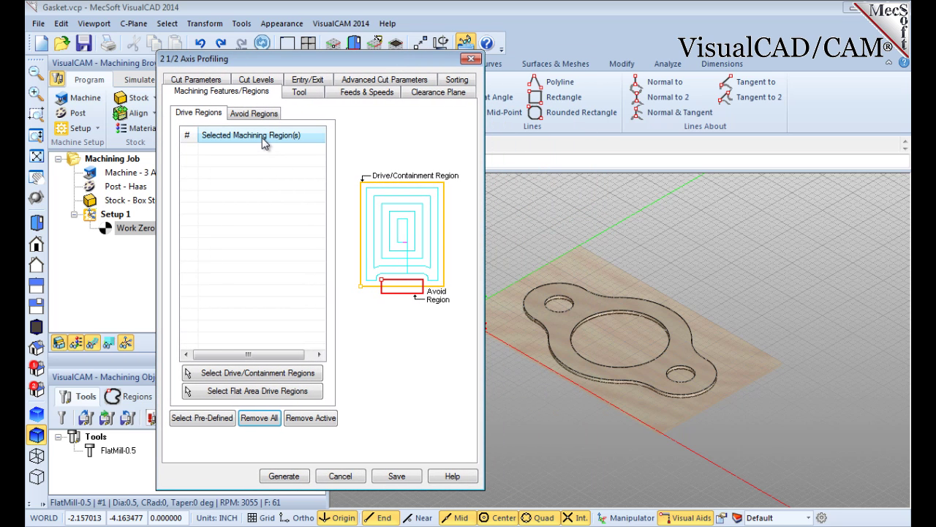
click(261, 375)
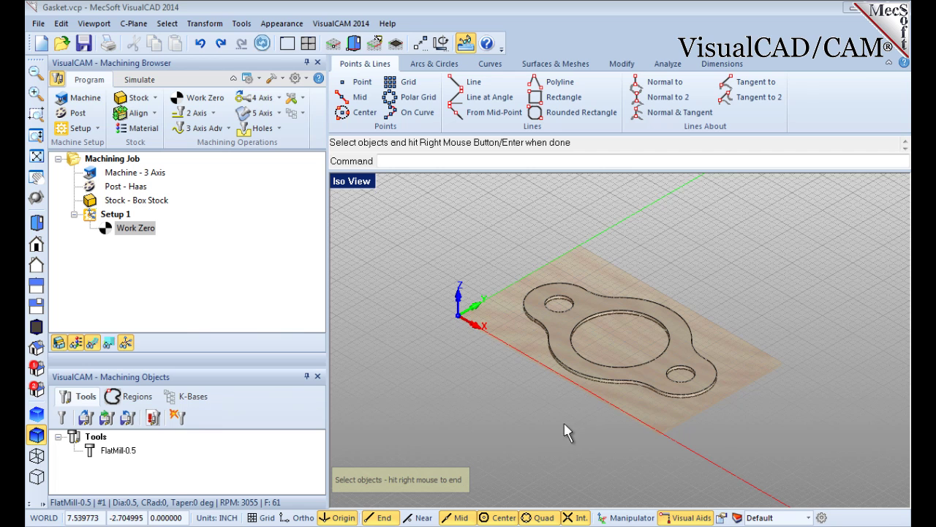
click(606, 319)
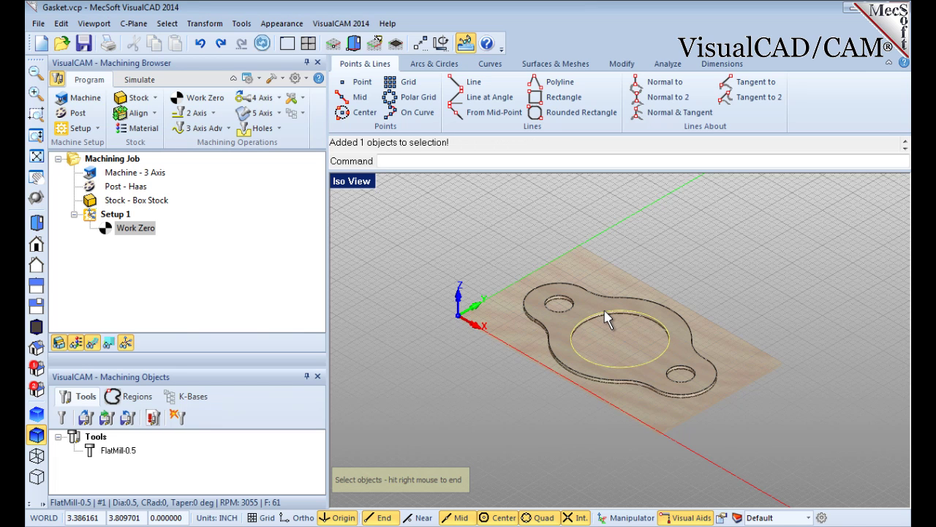
click(560, 298)
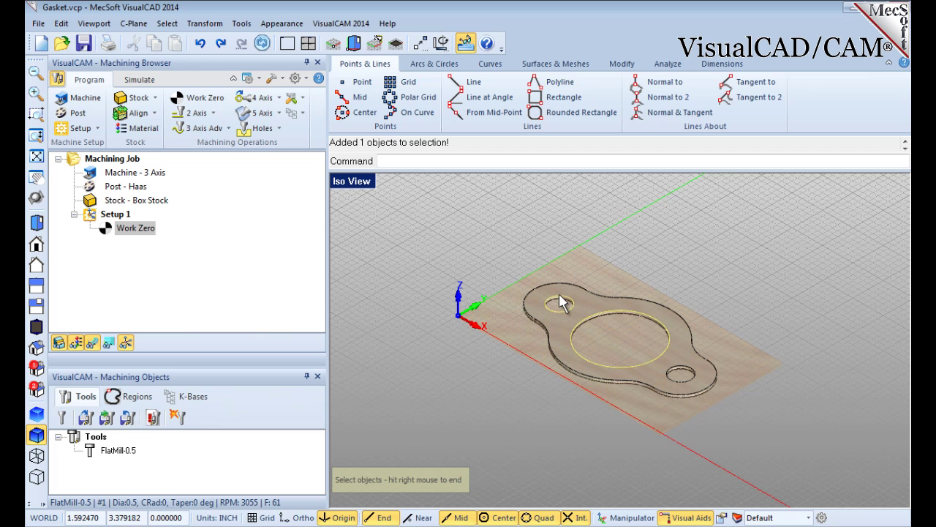
click(680, 373)
right_click(661, 253)
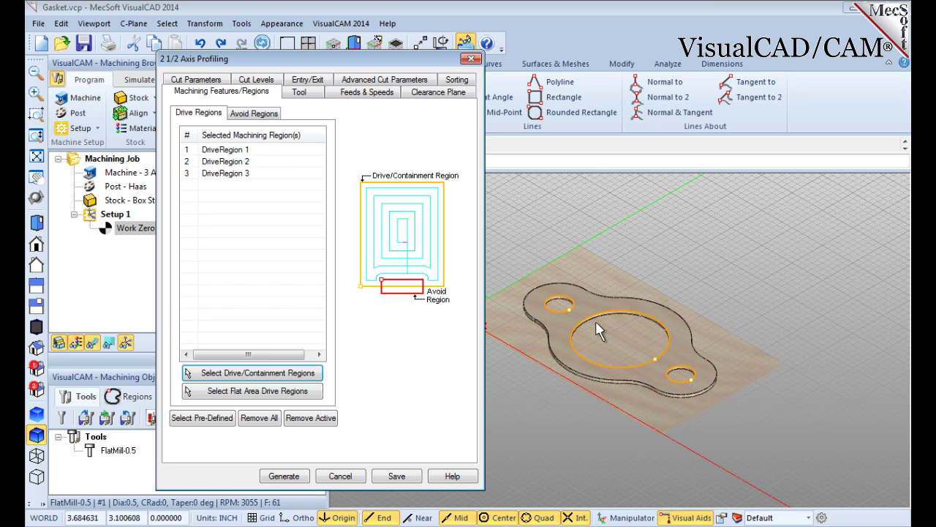
click(249, 151)
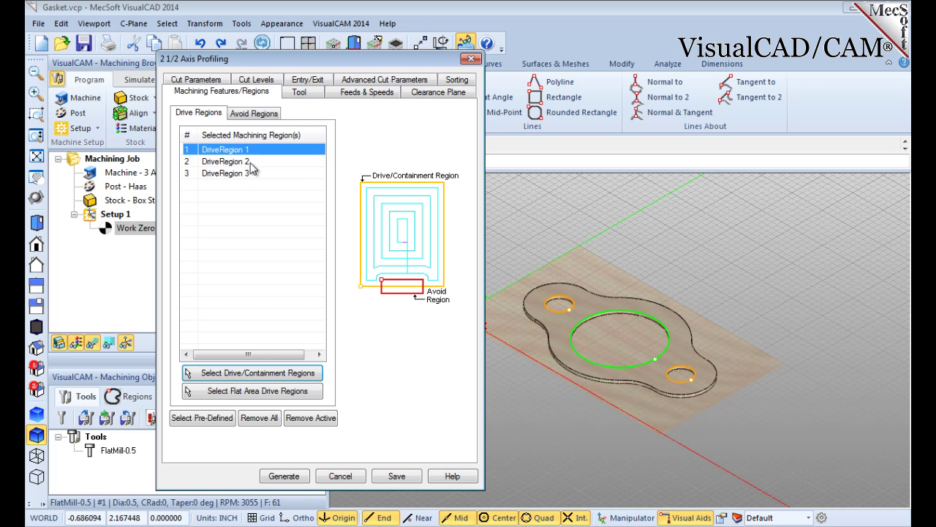
click(251, 162)
click(254, 173)
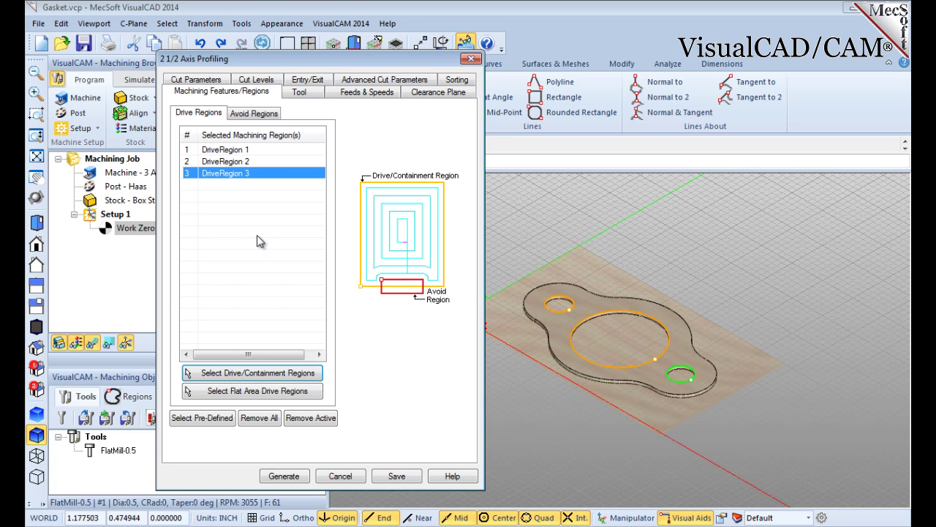
- Assign FlatMill-0.5 to the profiling operation and load its feeds and speeds from the tool
click(299, 91)
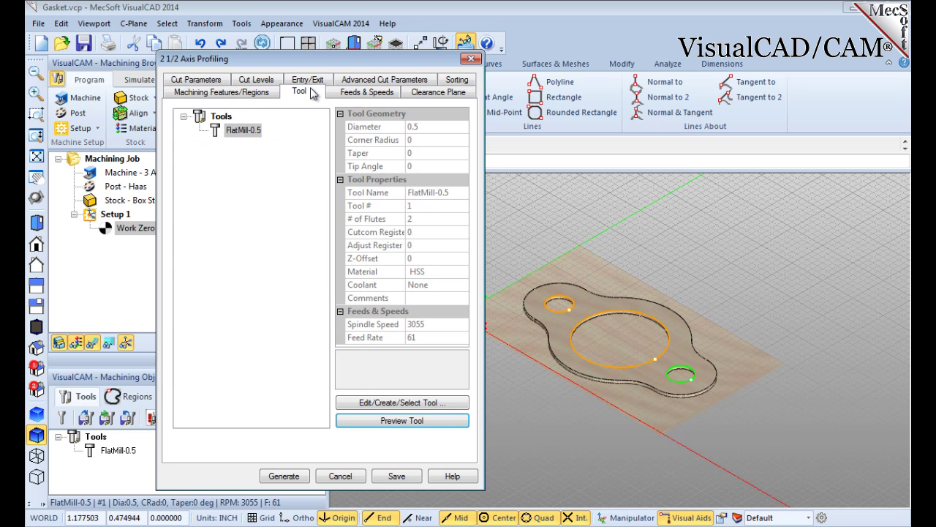
click(249, 130)
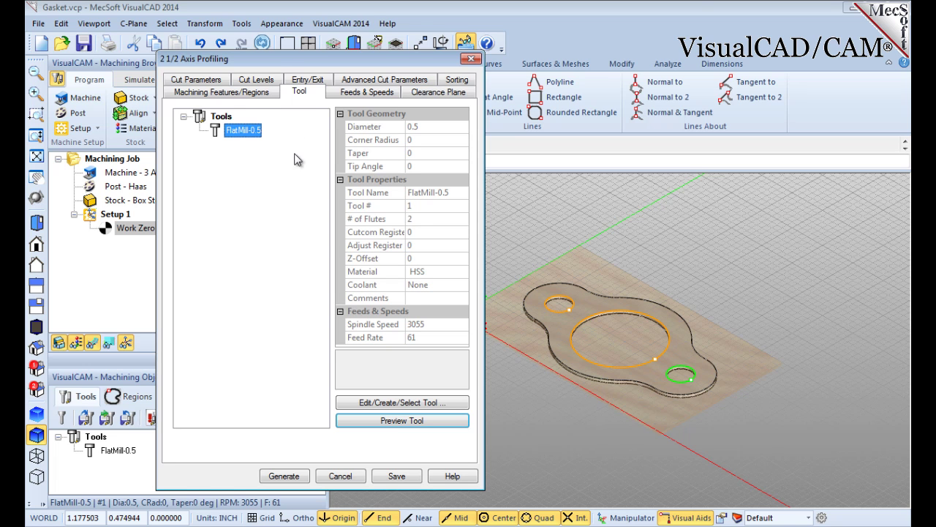
drag(276, 62, 439, 39)
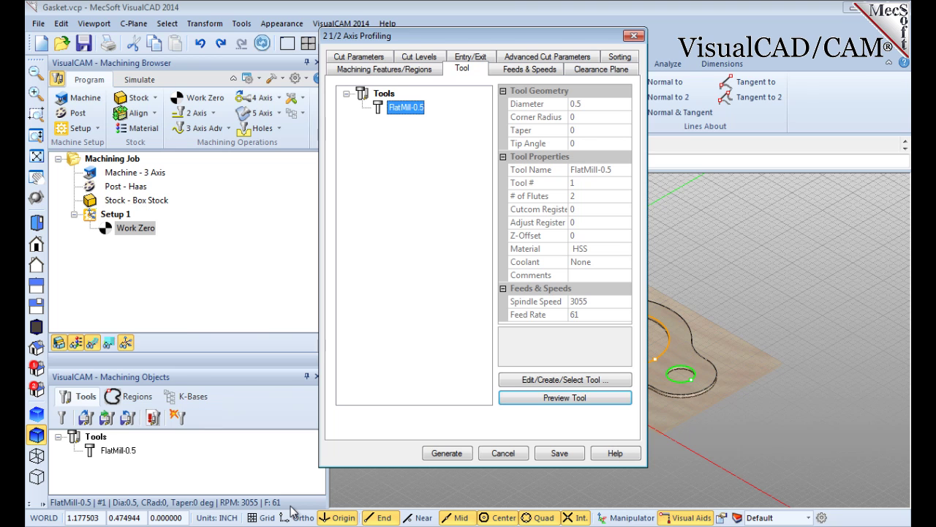
drag(499, 39, 344, 55)
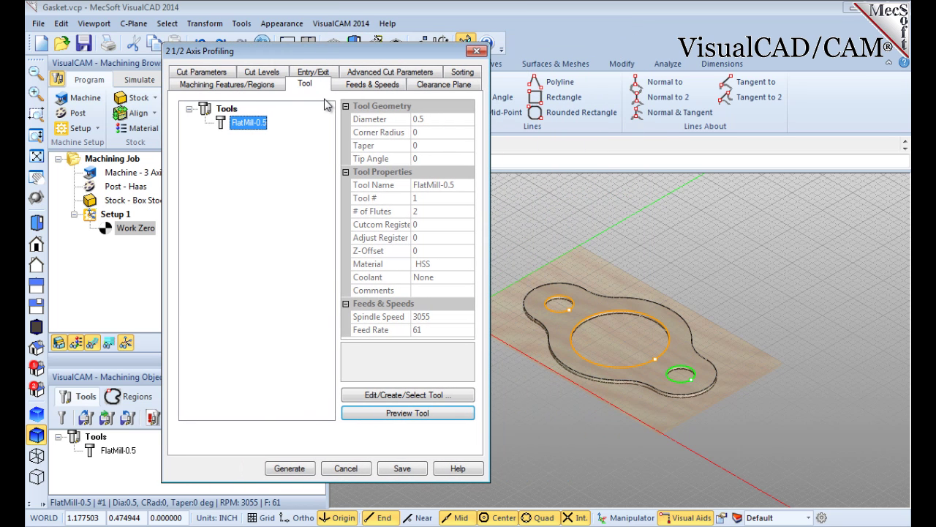
click(374, 85)
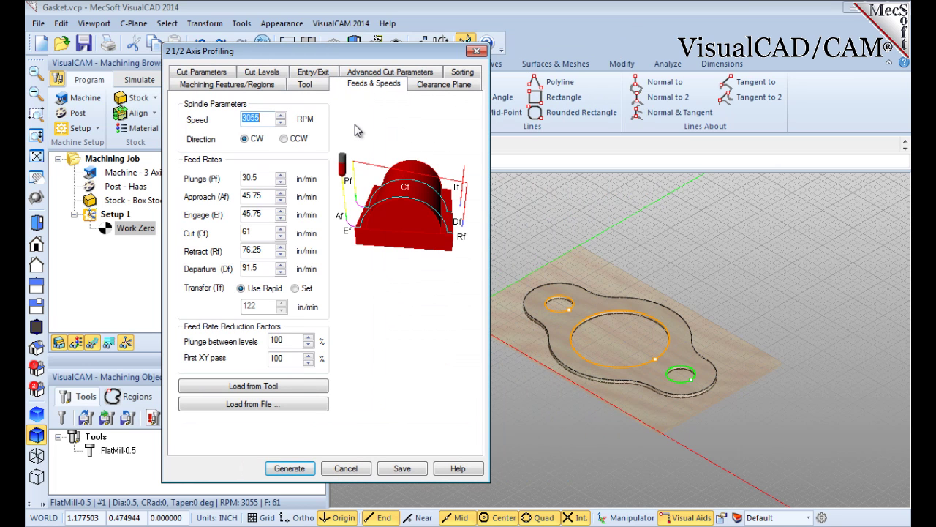
click(254, 389)
- Review the profiling clearance plane, keep the cut stock at 0, and enable Use Outside/Inside for Closed Curves with Inside
click(438, 85)
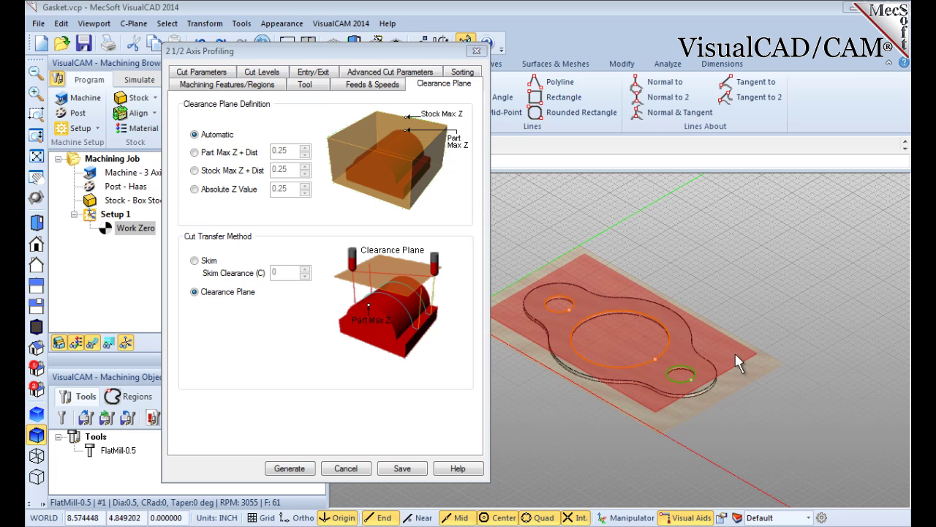
click(301, 229)
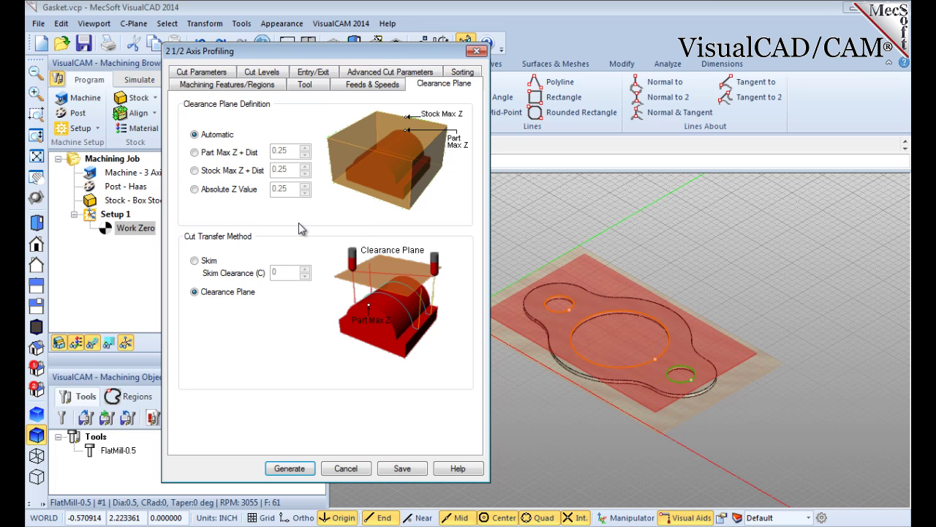
click(220, 73)
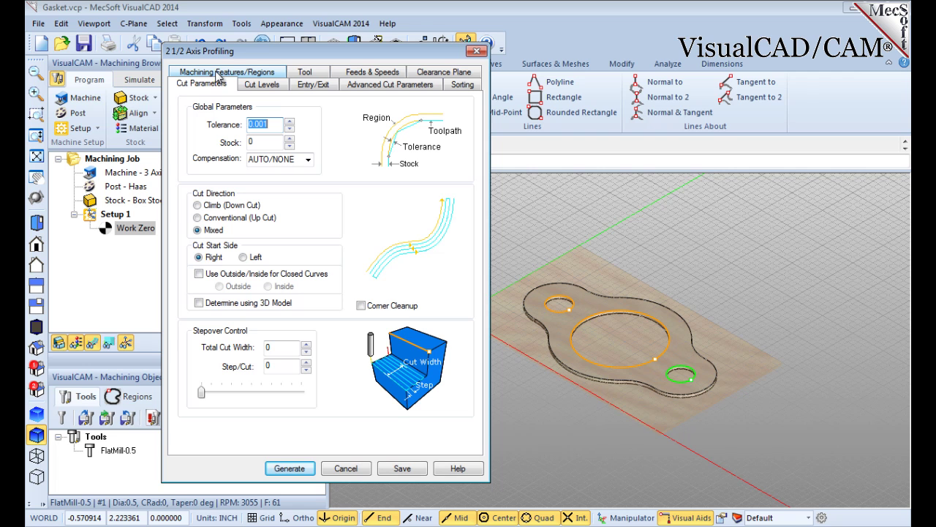
click(261, 143)
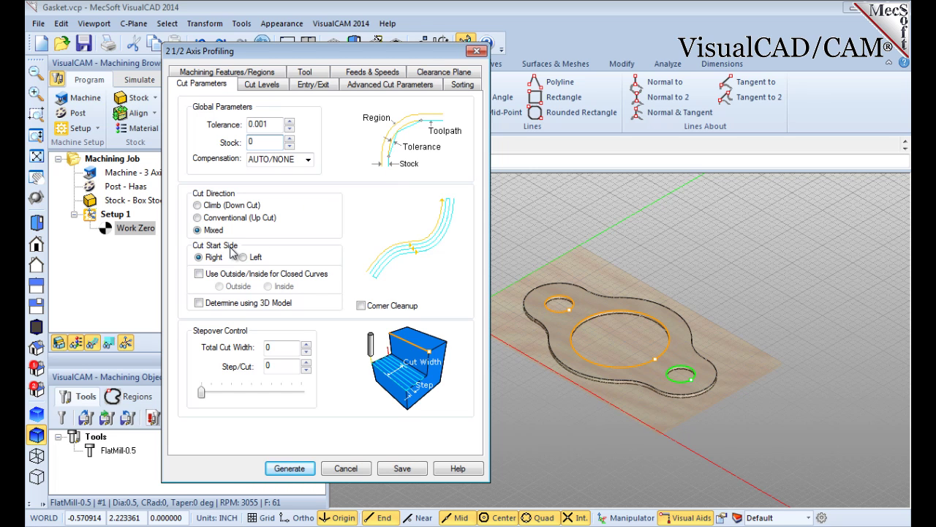
click(199, 275)
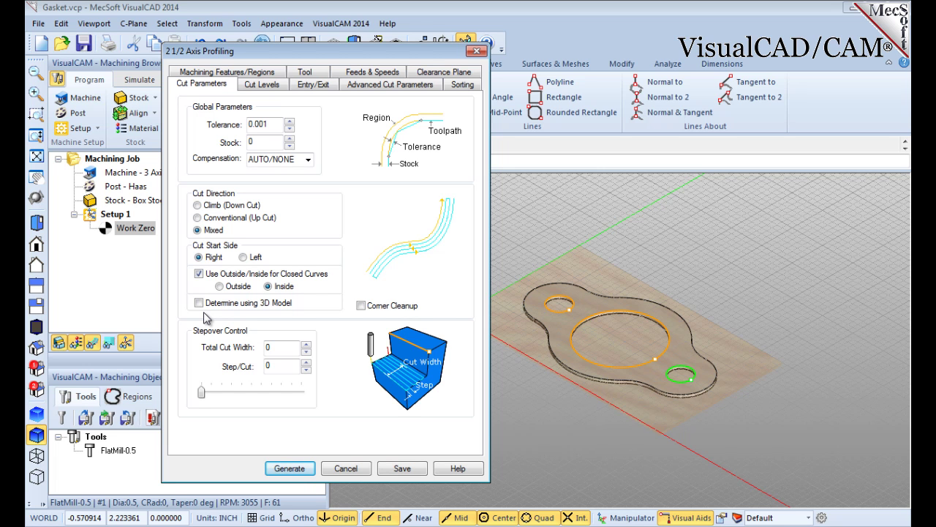
- Set the cut geometry location to At Top, with total cut depth, rough depth and rough depth per cut of 0.125
click(272, 85)
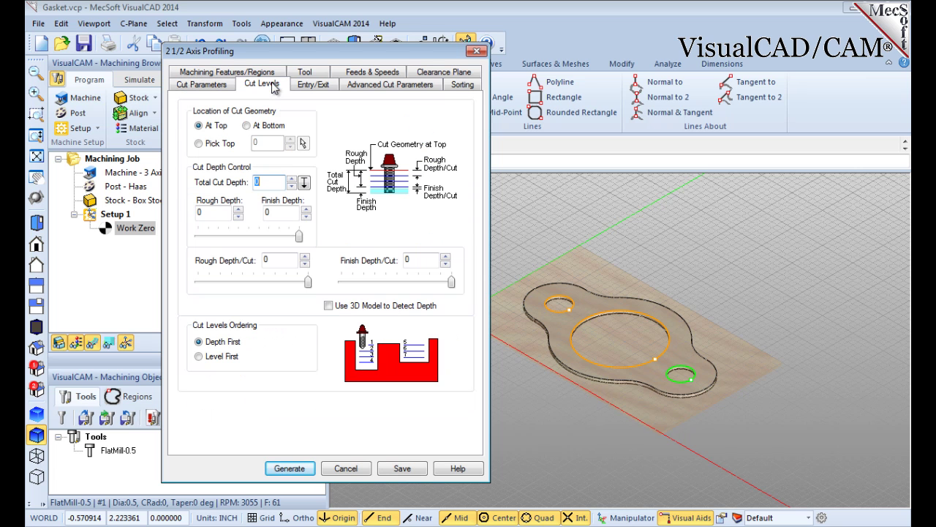
click(200, 129)
click(266, 180)
text(.125)
double_click(210, 214)
text(0.125)
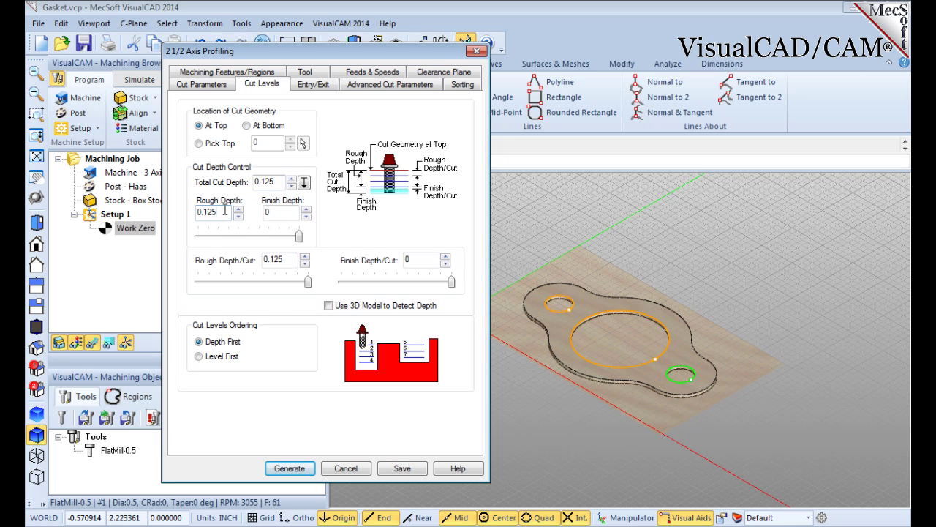
click(290, 260)
- Set both the entry and exit motions to None, and generate the toolpath for the three holes
click(315, 85)
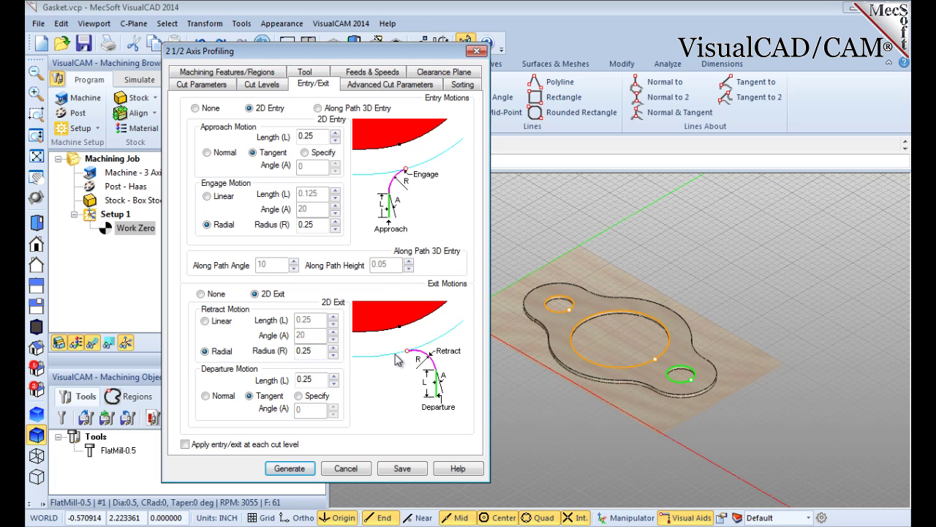
click(195, 109)
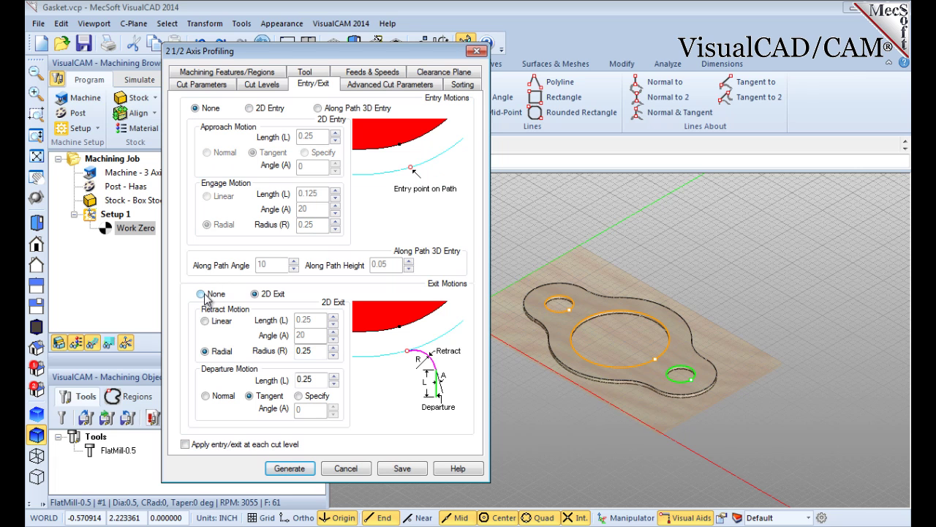
click(200, 293)
click(296, 472)
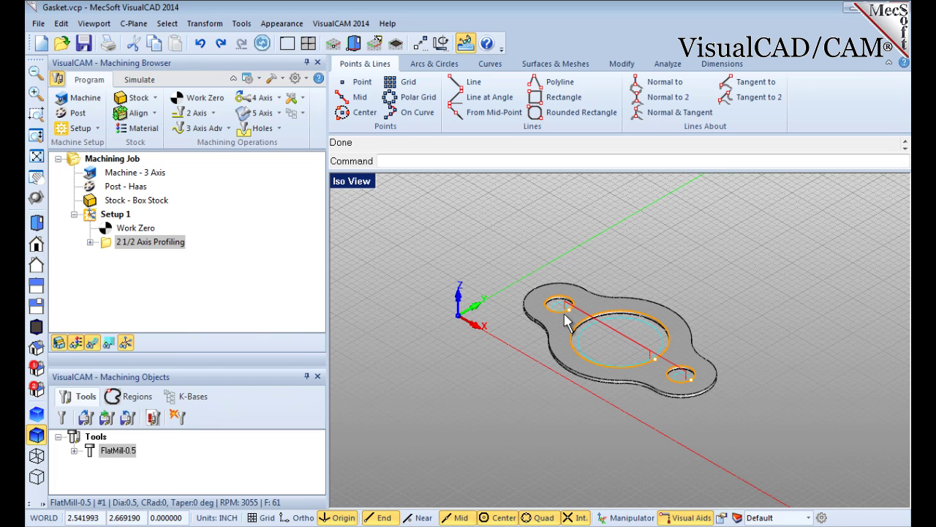
click(98, 348)
click(98, 348)
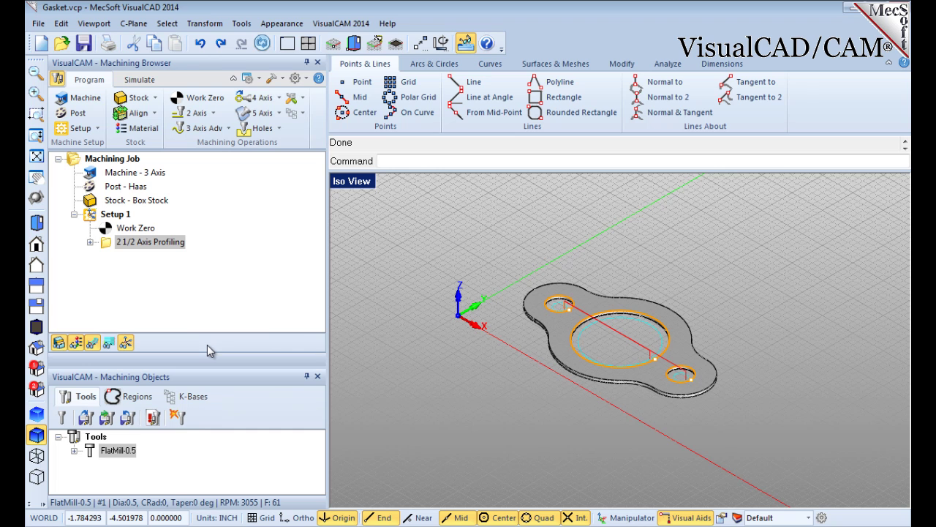
- Simulate the hole profiling operation on the wood stock
click(146, 79)
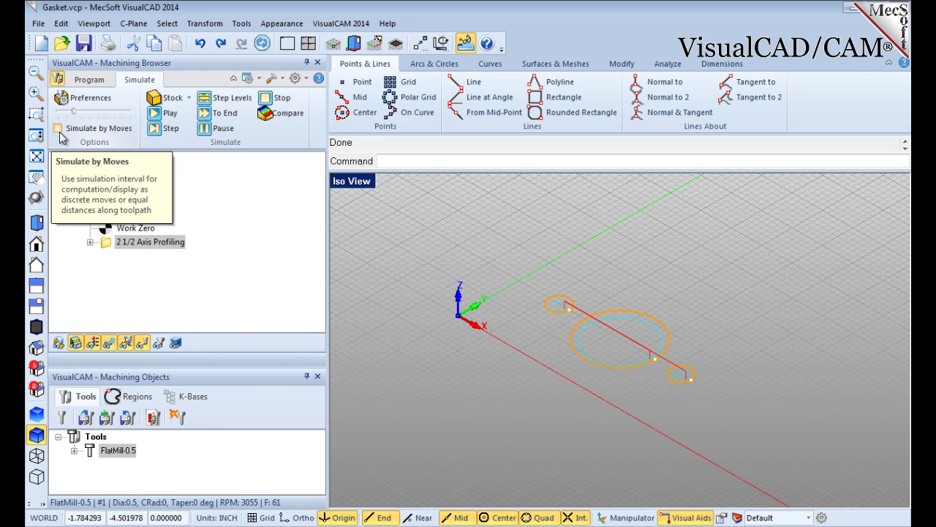
mouse_move(76, 111)
mouse_down()
mouse_move(97, 114)
mouse_move(79, 116)
mouse_up()
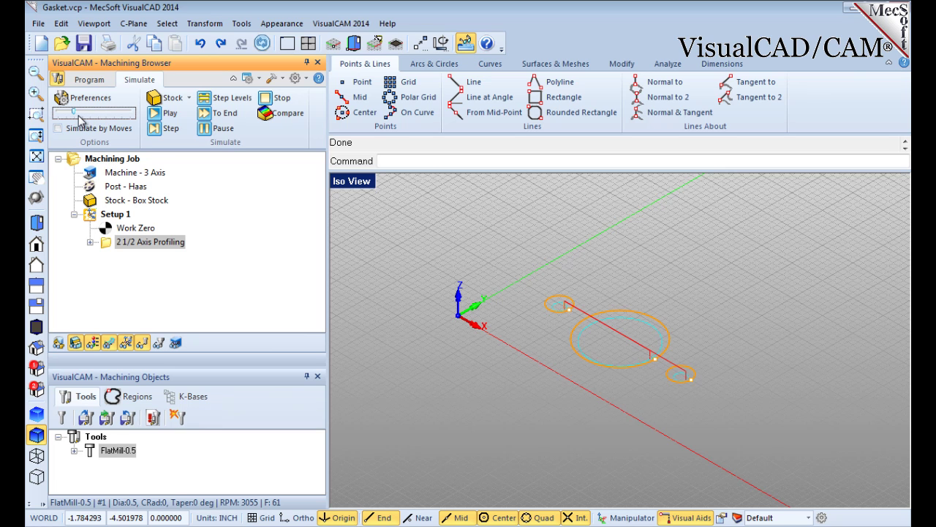
click(173, 115)
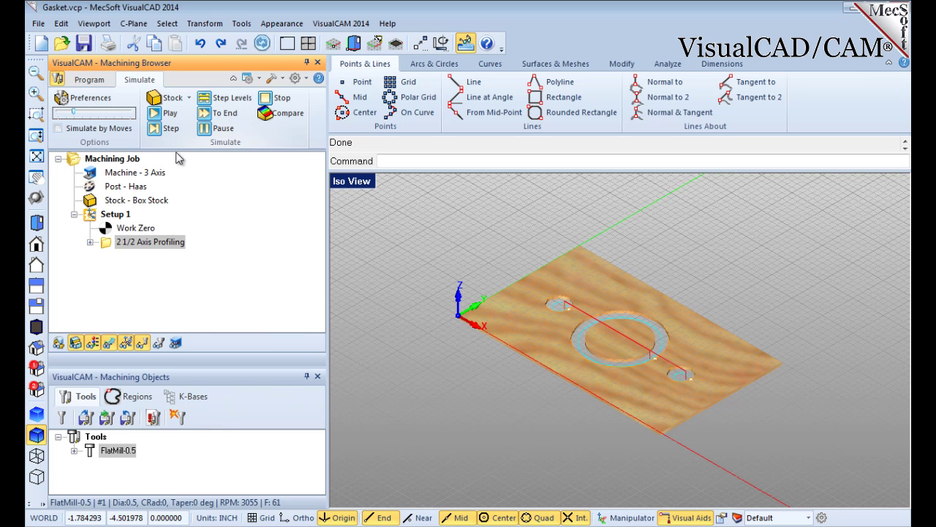
click(92, 348)
click(92, 348)
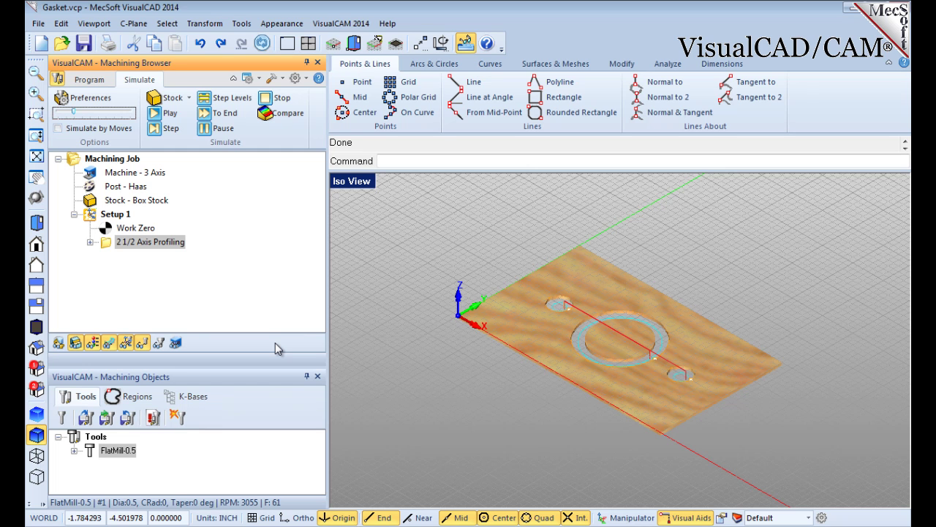
- Duplicate the 2 1/2 Axis Profiling operation within Setup 1 by copying and pasting it
click(88, 80)
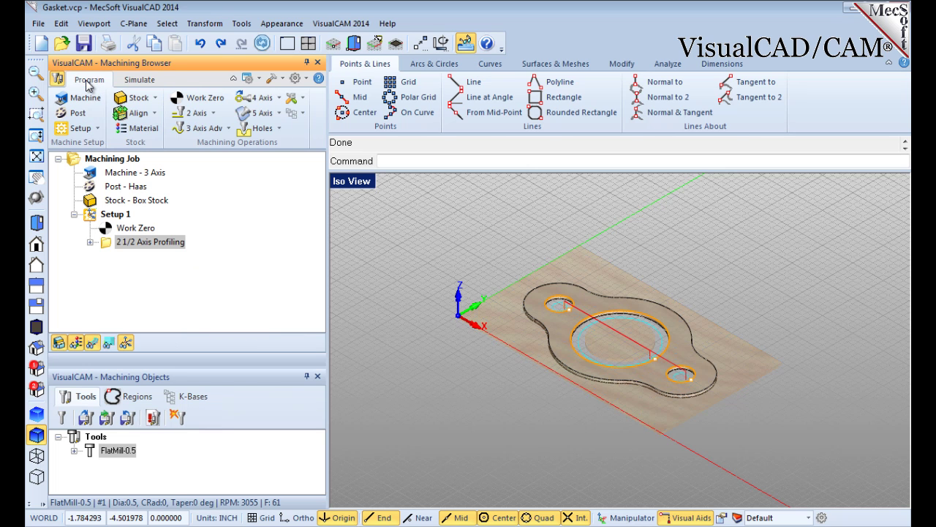
right_click(175, 250)
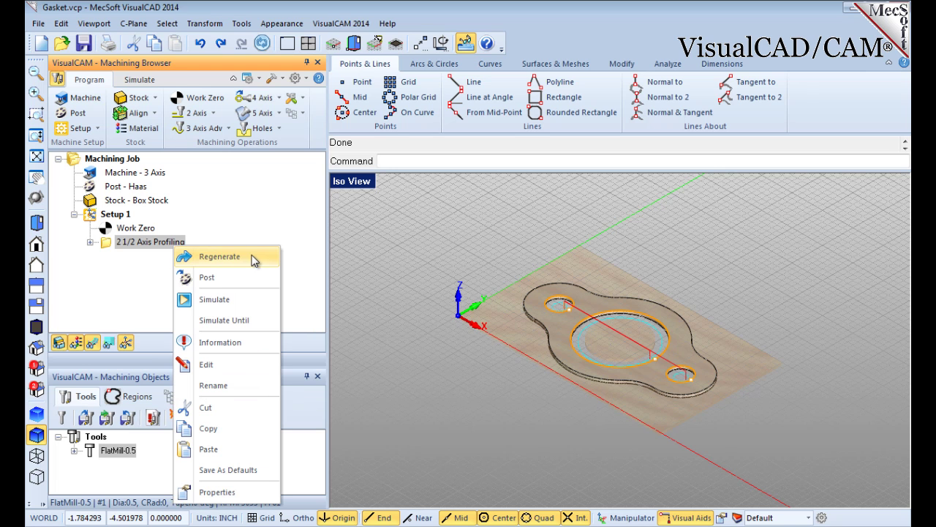
click(244, 430)
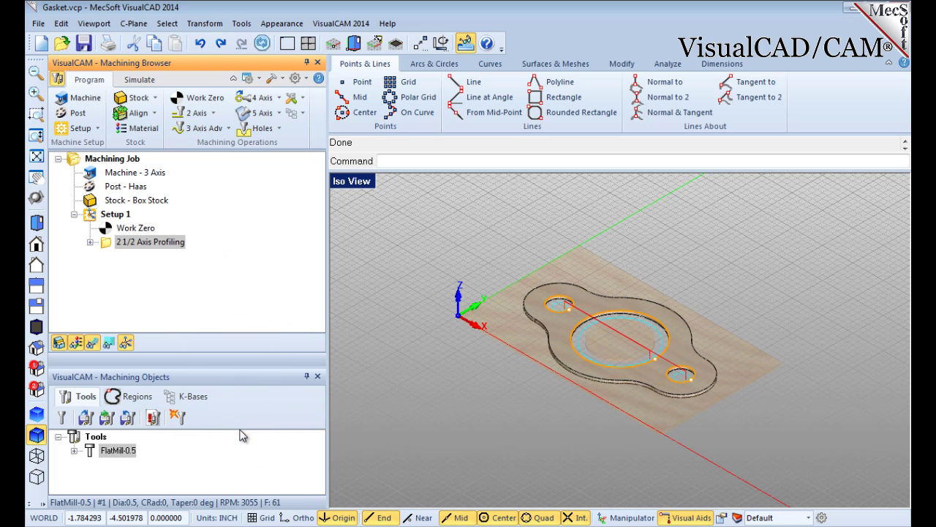
right_click(175, 259)
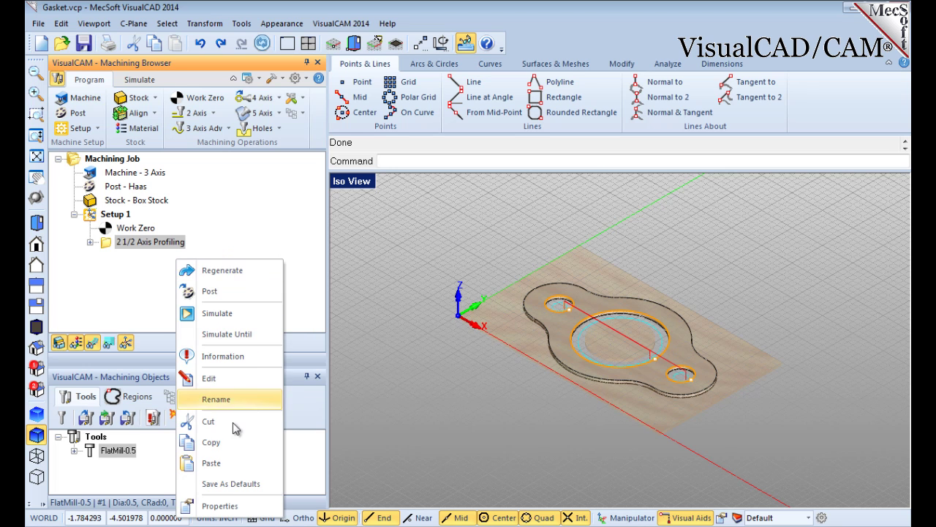
click(229, 465)
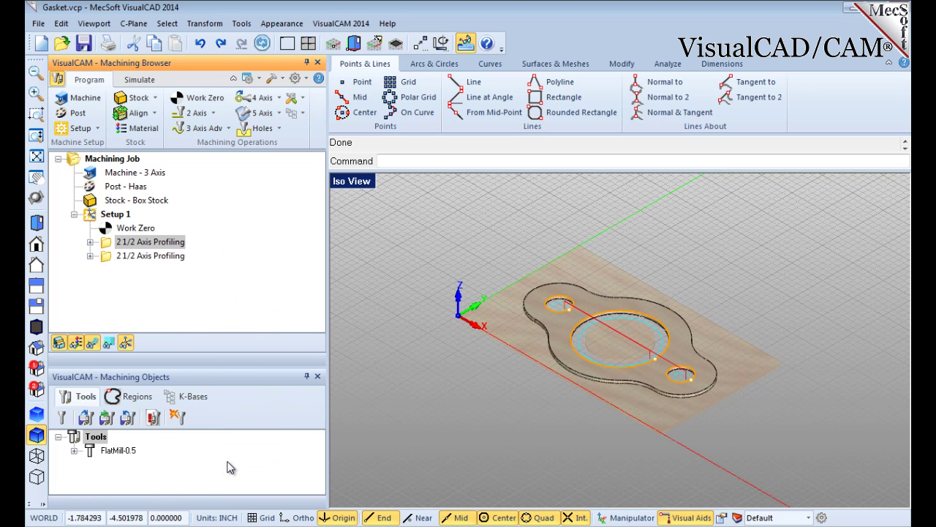
- Edit the copied profiling operation and replace all its drive regions with the gasket's outer top edge
click(182, 259)
right_click(181, 260)
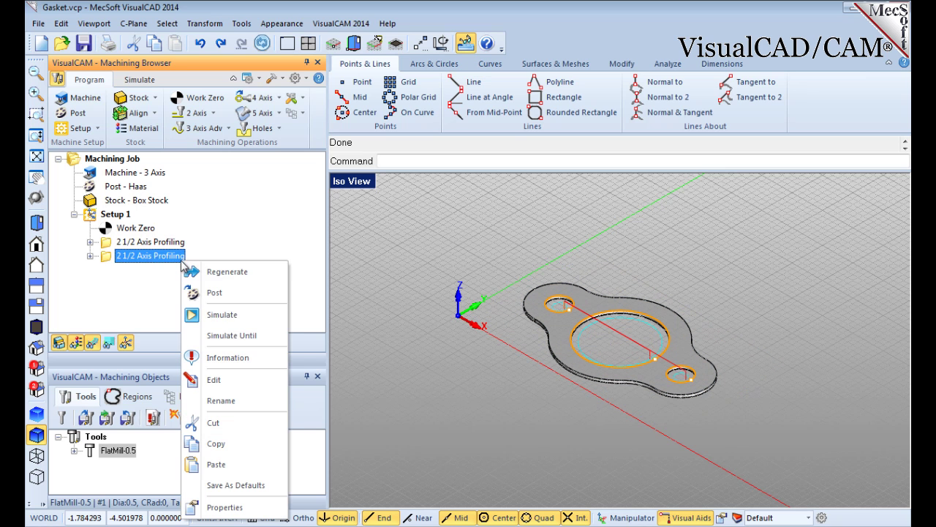
click(258, 381)
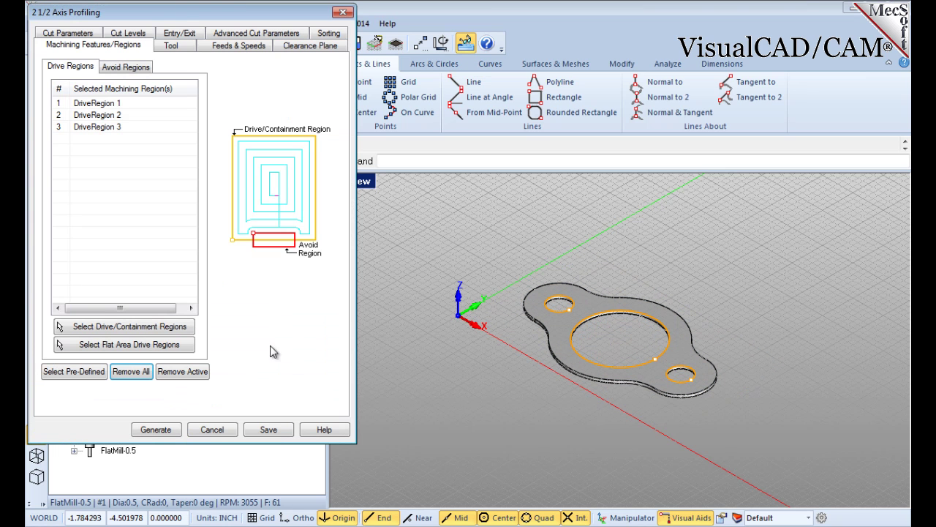
drag(183, 16, 327, 46)
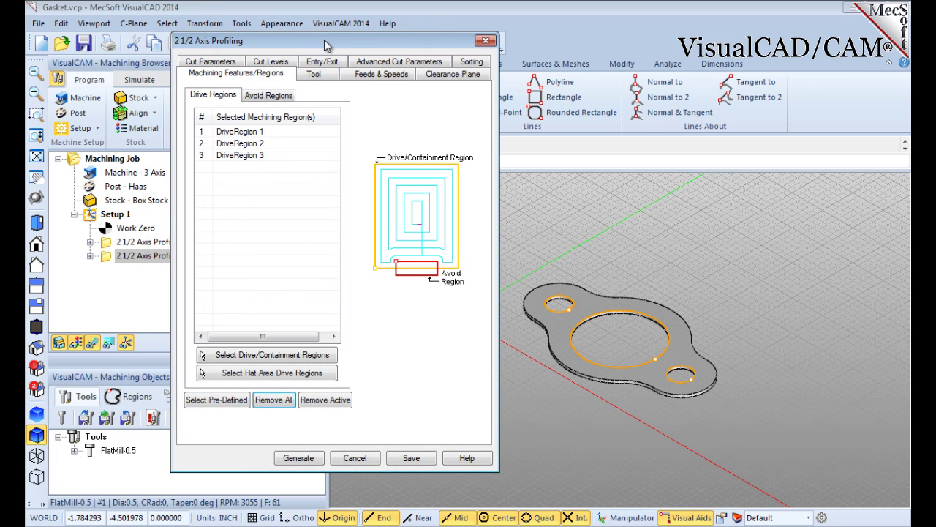
click(278, 402)
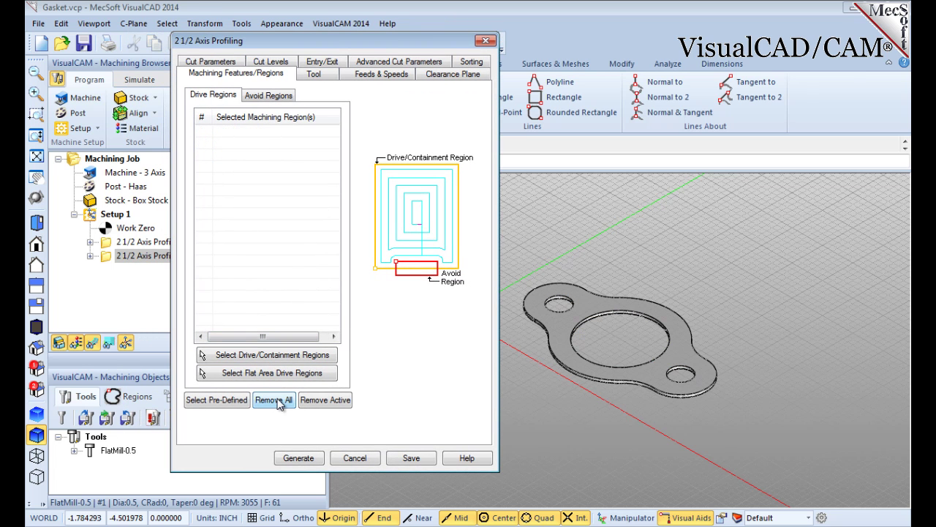
click(271, 356)
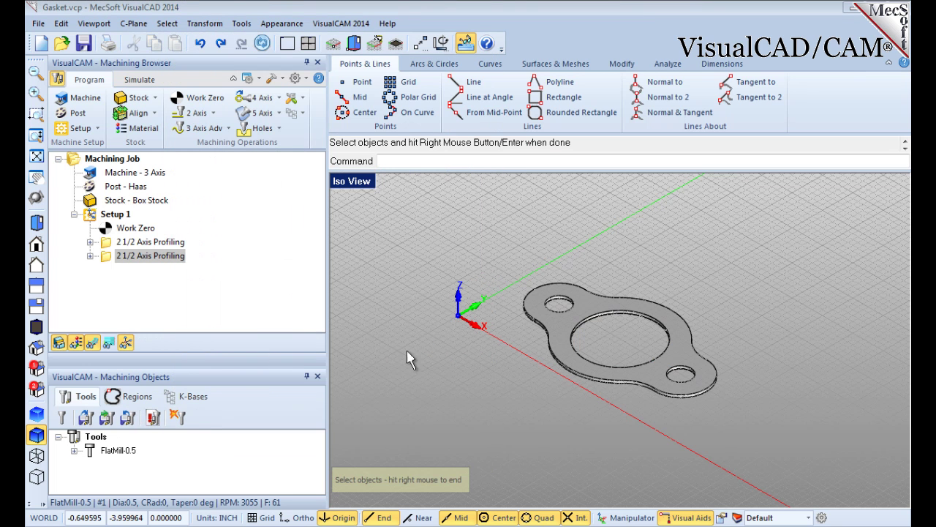
click(561, 284)
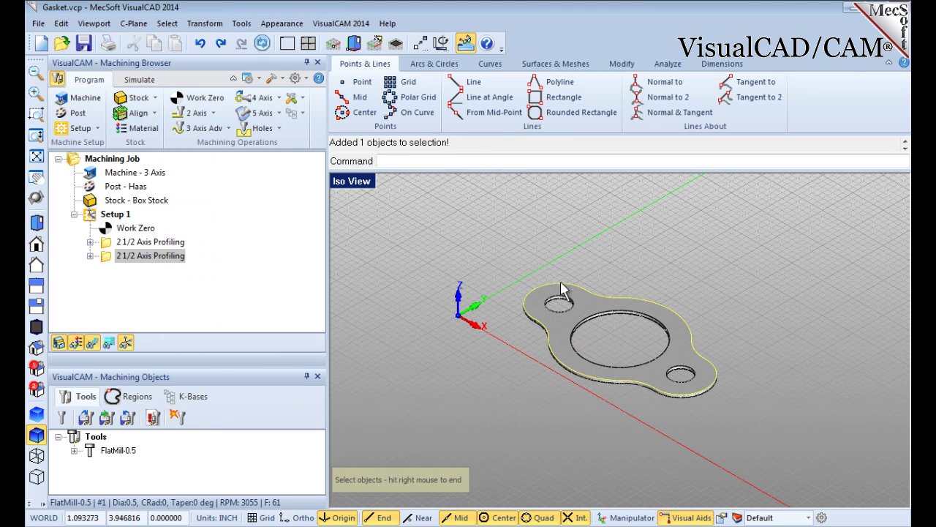
right_click(619, 255)
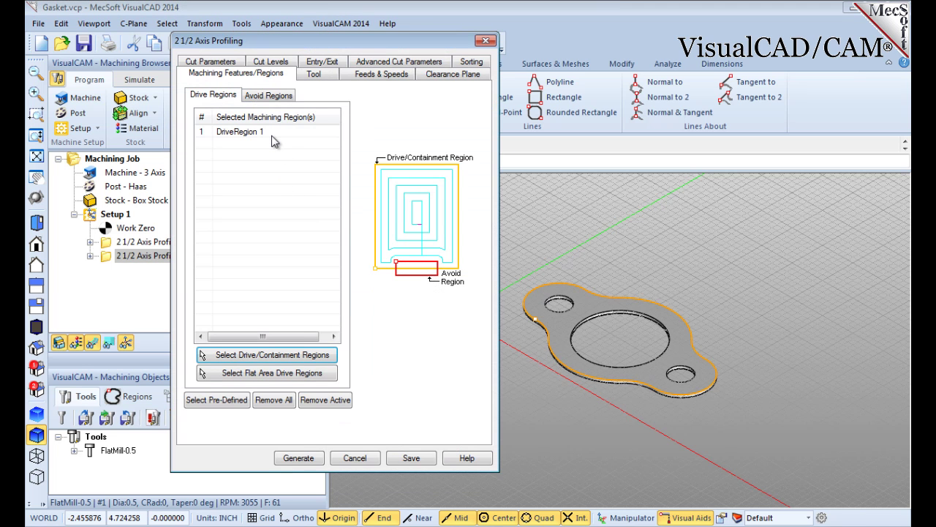
- Generate the copied operation with closed curves cut on the Outside, and simulate the outer profile cut
click(219, 62)
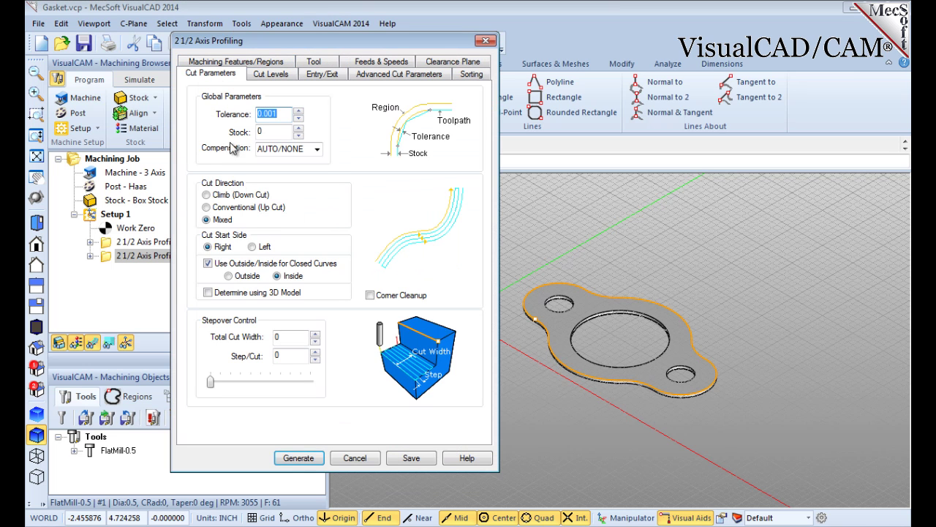
click(229, 277)
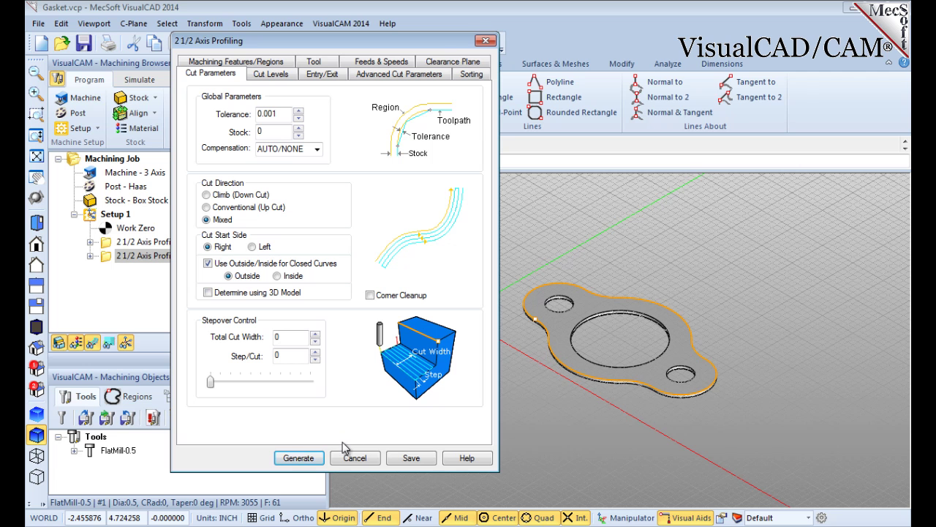
click(306, 459)
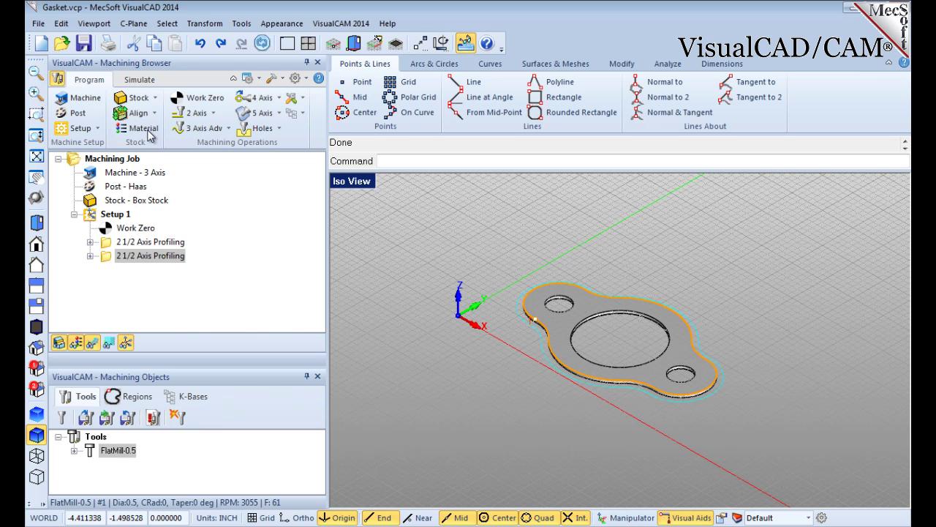
click(139, 78)
click(170, 115)
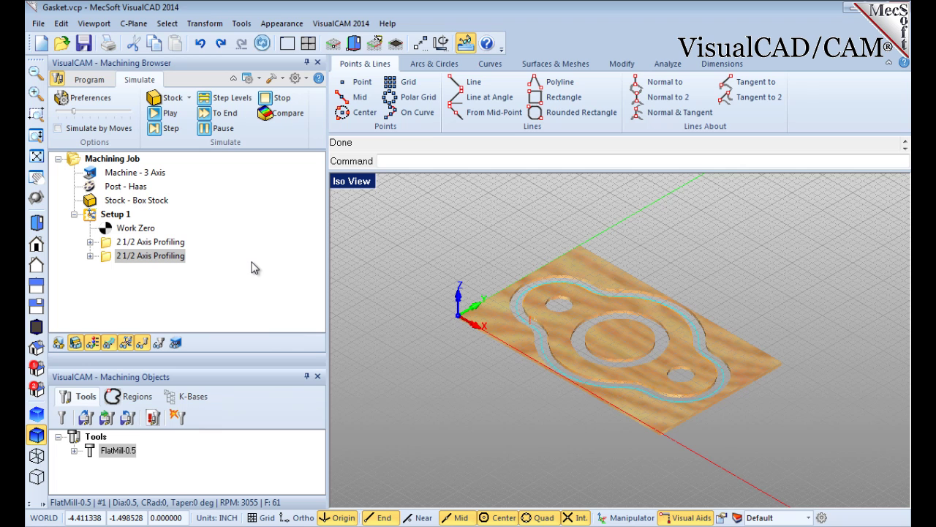
- Post Setup 1 with the Haas post to Gasket_Setup 1.nc in the QuickStart folder, and close the resulting G-code file
click(113, 215)
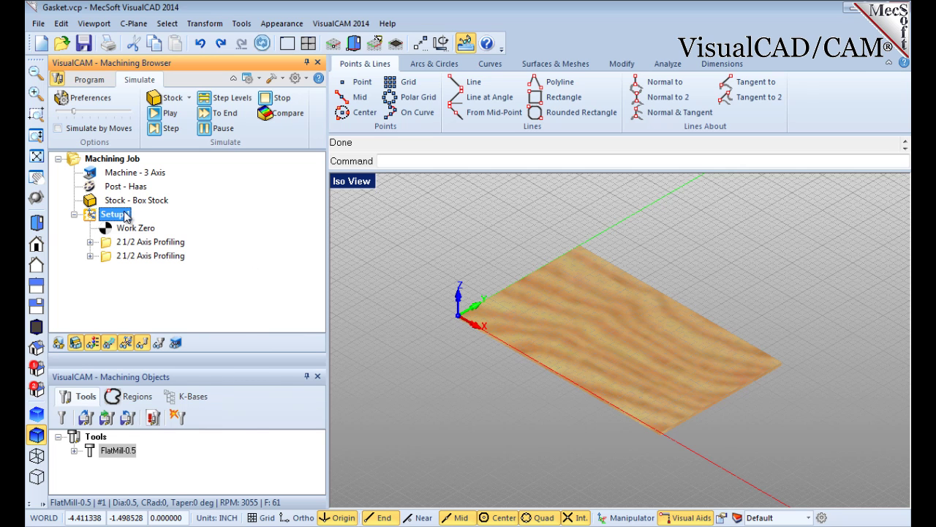
right_click(126, 217)
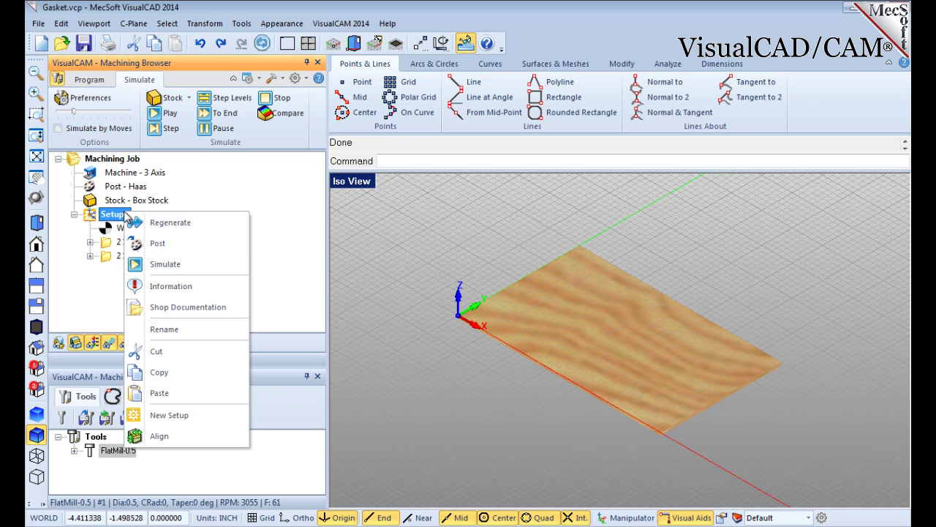
click(224, 245)
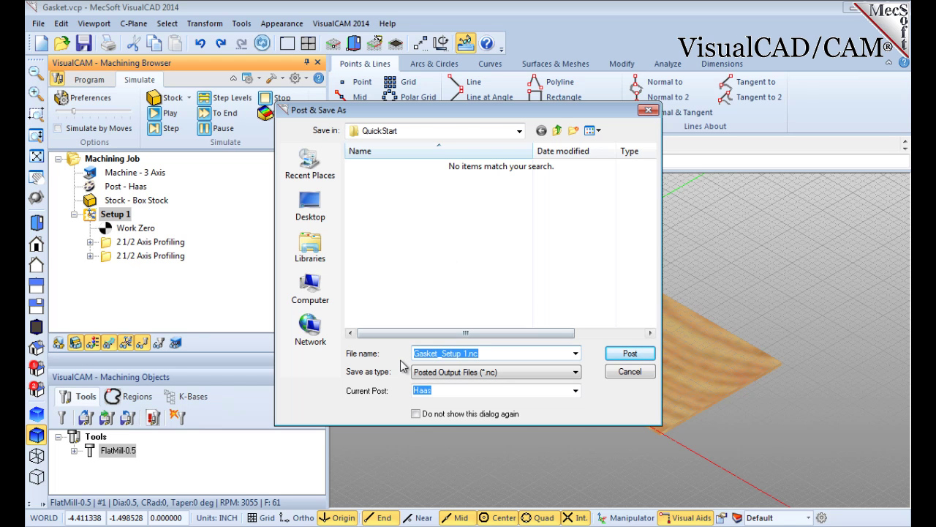
click(519, 130)
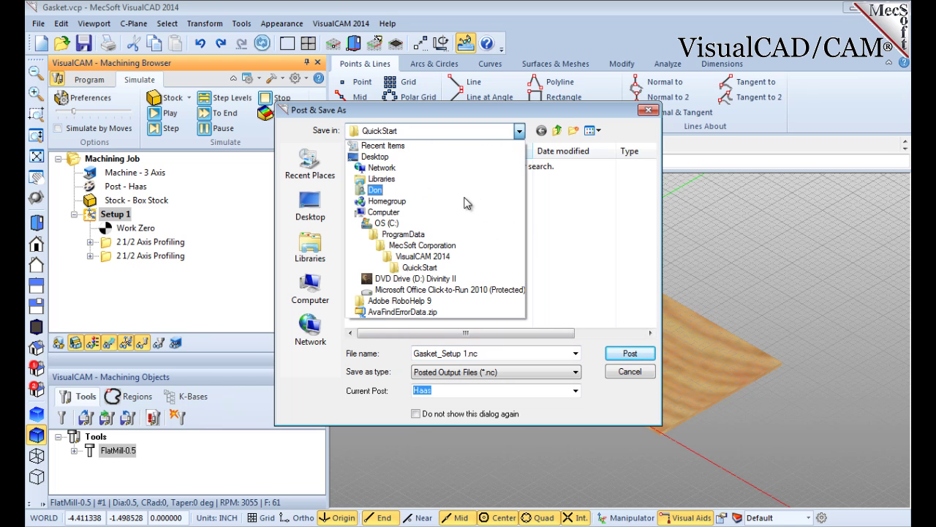
click(523, 133)
click(631, 354)
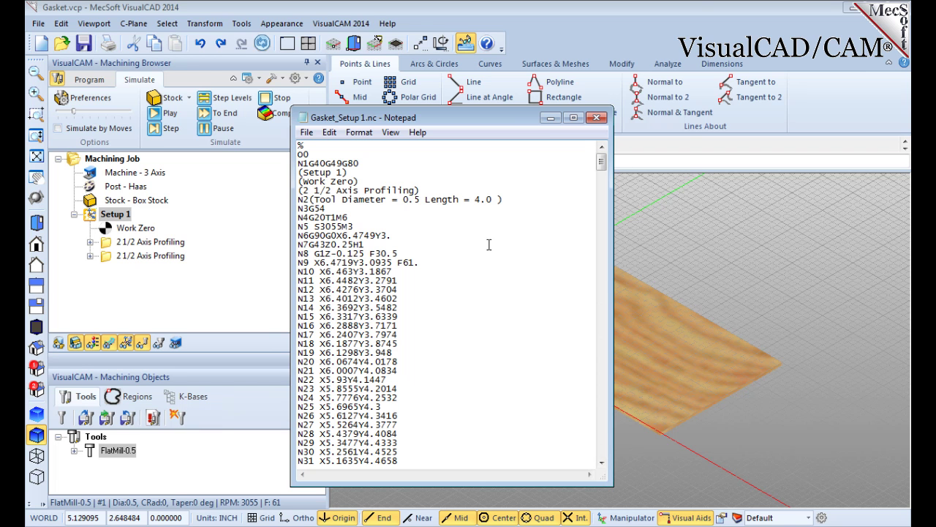
click(596, 117)
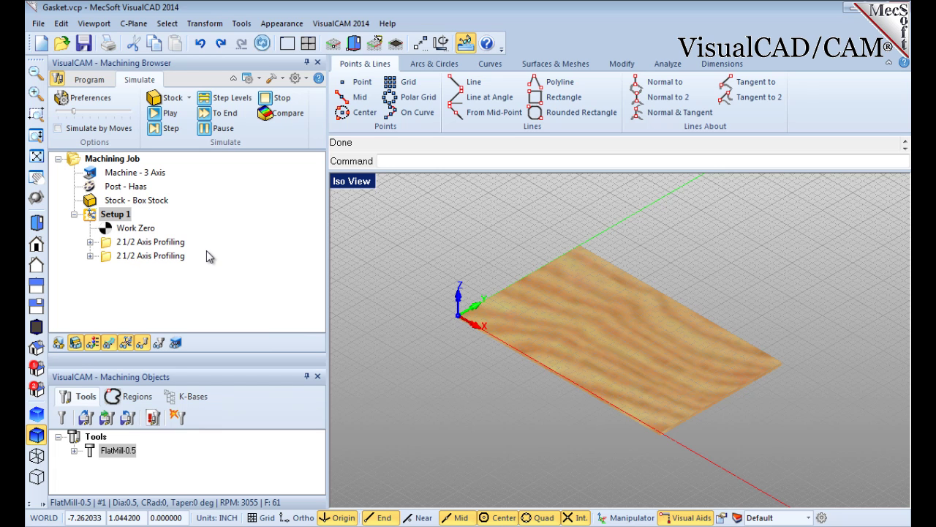
- Review the machining operations information for Setup 1, including tools, cut feeds and machine times
click(106, 79)
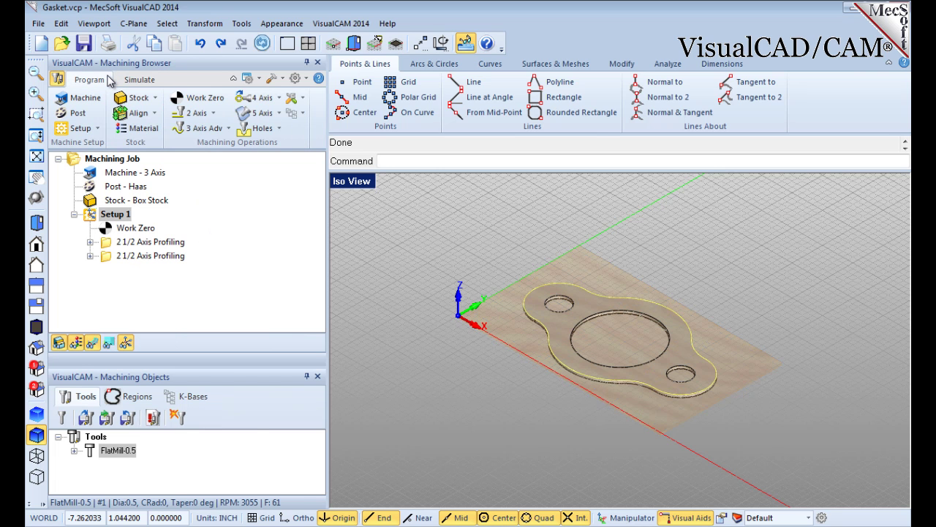
right_click(128, 220)
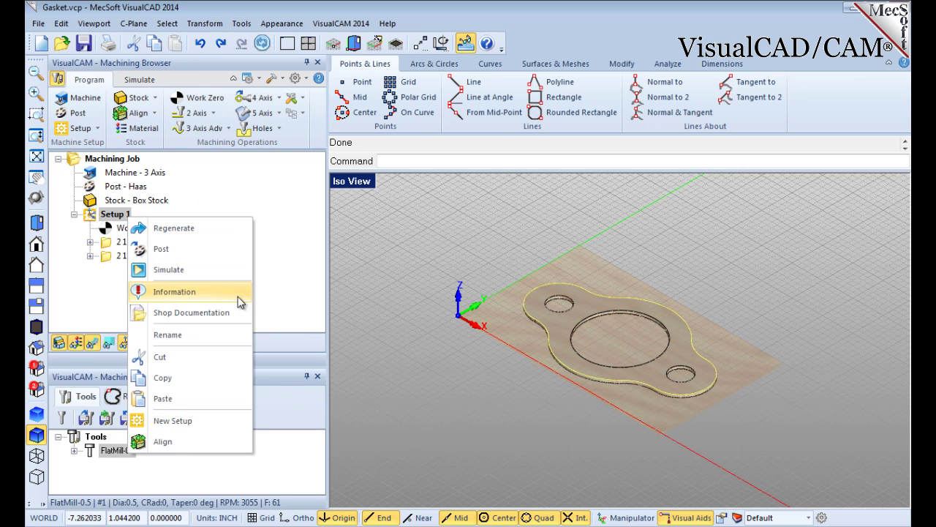
click(239, 296)
drag(223, 12, 430, 142)
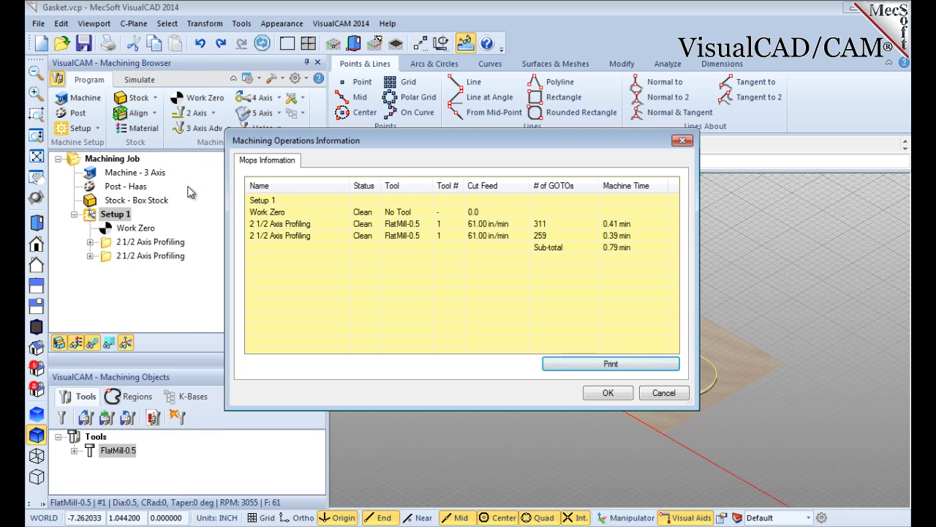
click(606, 393)
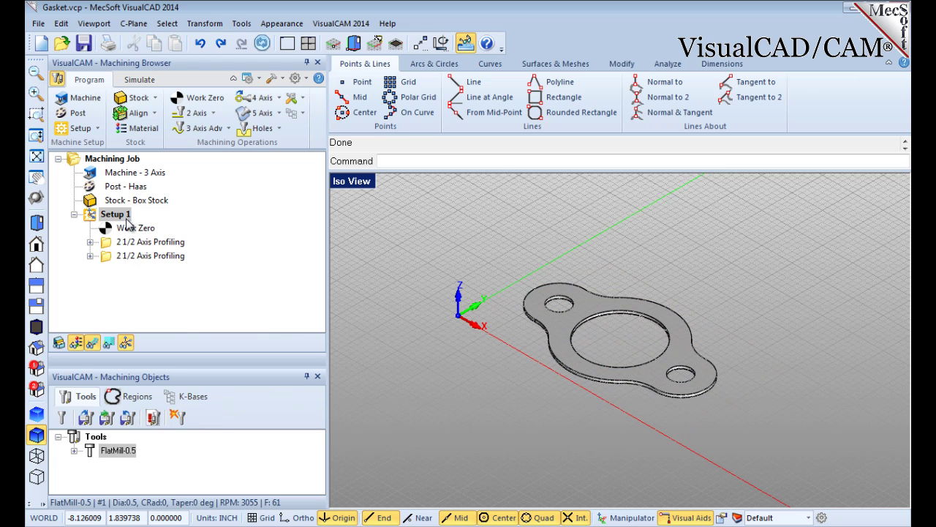
- Save Setup 1's shop documentation as Gasket.html in the QuickStart folder using Template1, and review the setup sheet
right_click(126, 219)
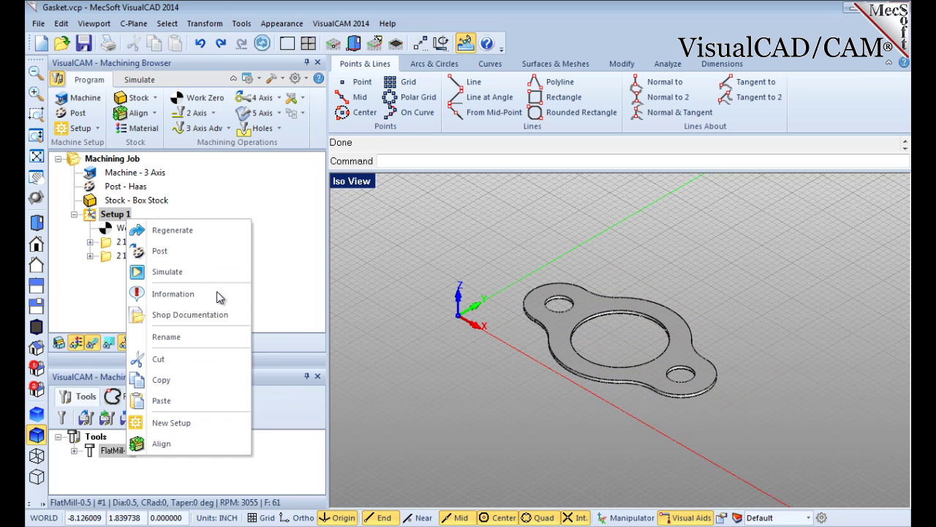
click(241, 324)
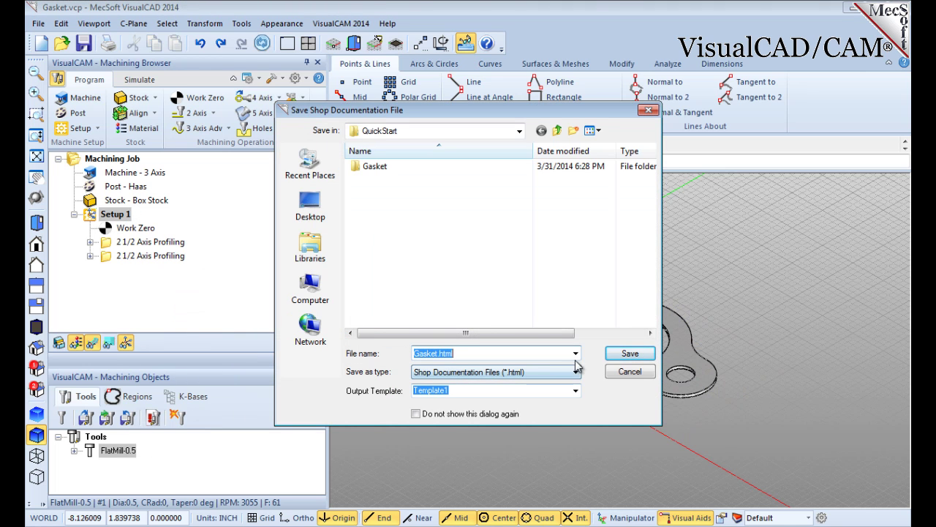
click(633, 355)
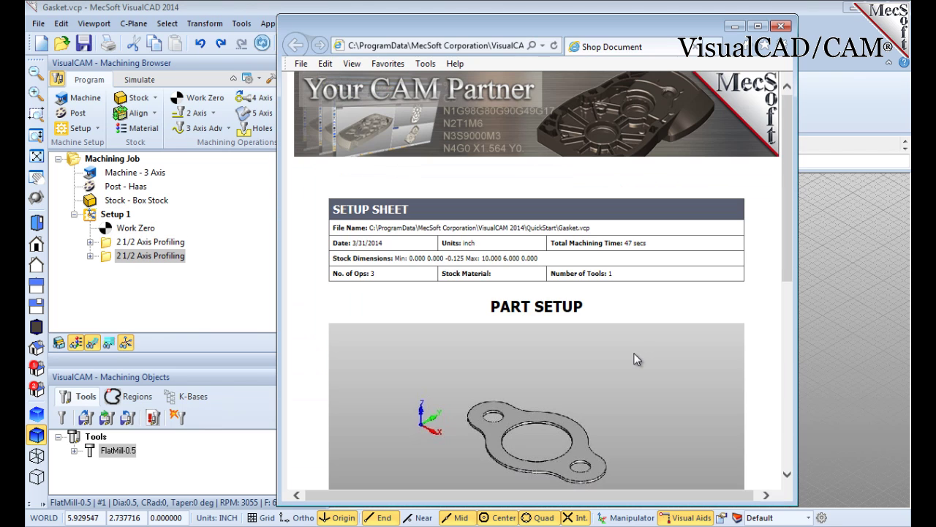
mouse_move(790, 150)
mouse_down()
mouse_move(798, 337)
mouse_move(801, 147)
mouse_up()
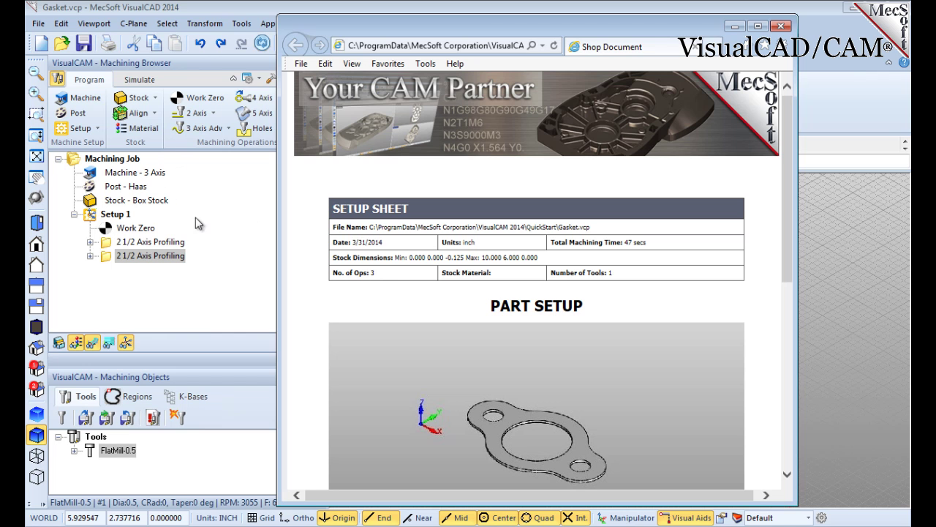
drag(786, 163, 814, 157)
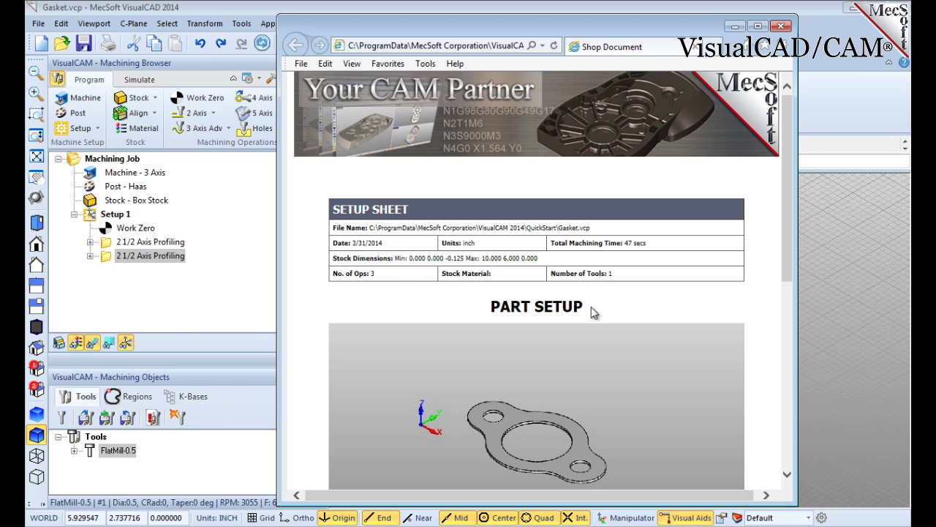